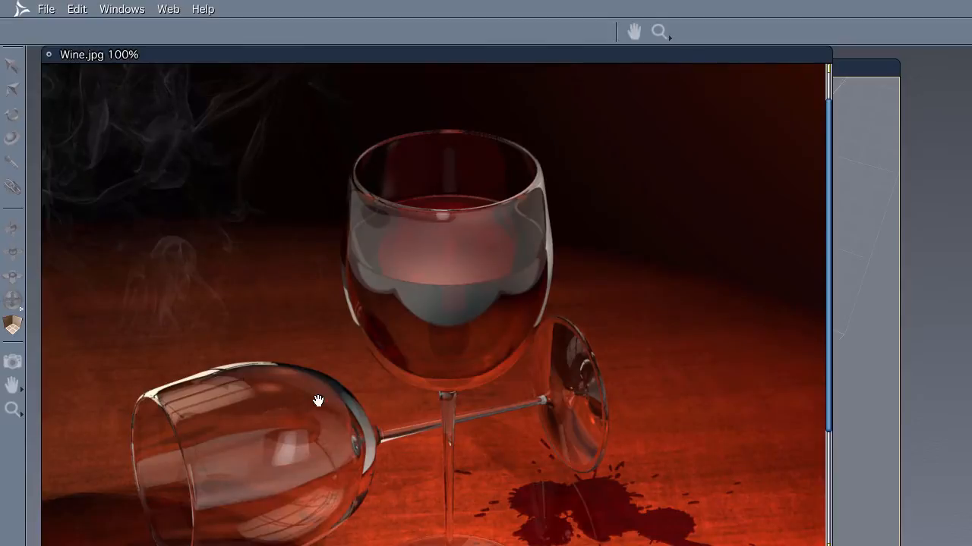
- Look over the finished wine glass render from the smoke down to the spill, and close the image
scroll(373, 383, down, 3)
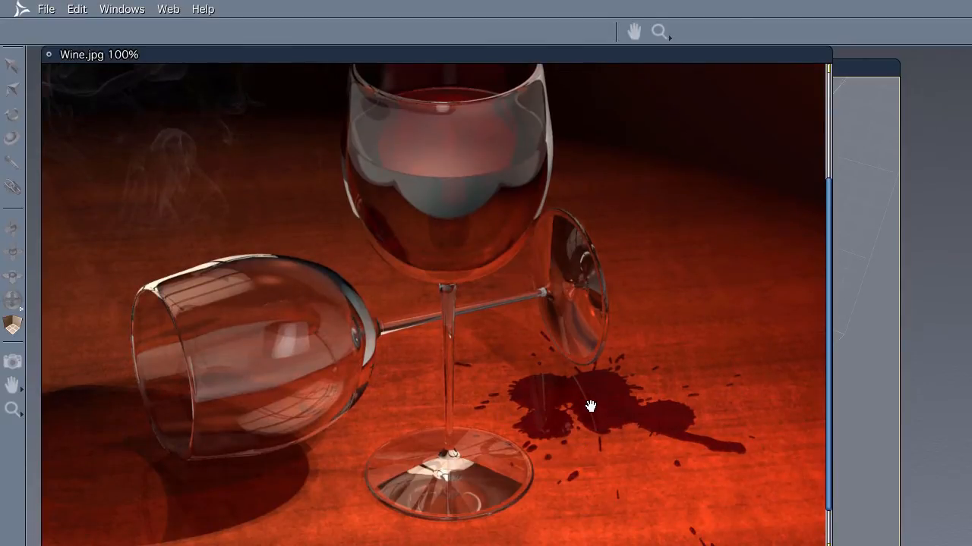
scroll(460, 352, up, 4)
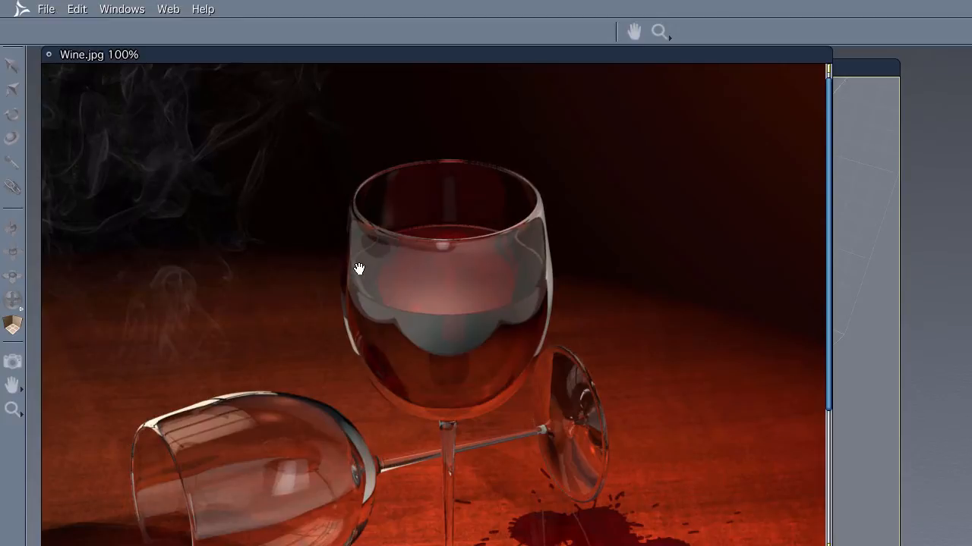
scroll(566, 255, down, 5)
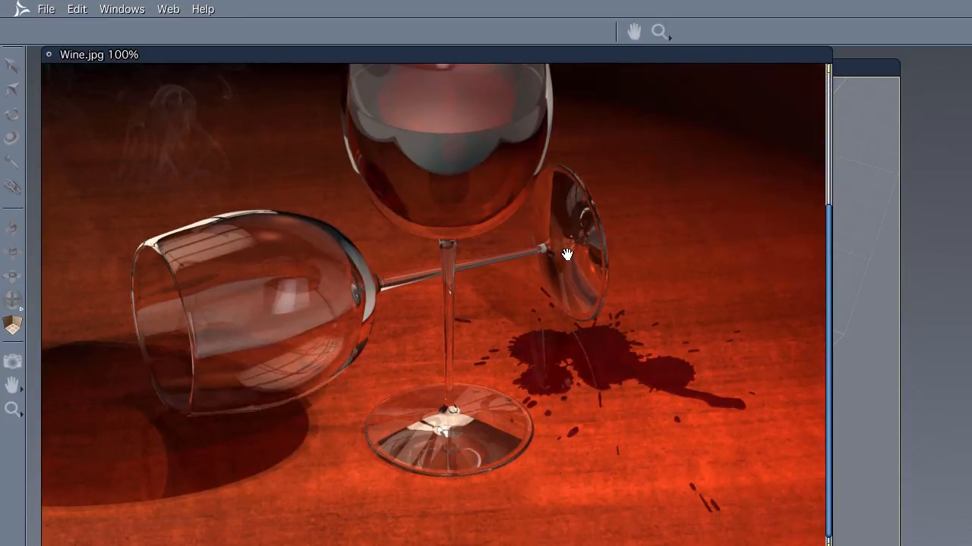
scroll(566, 254, up, 5)
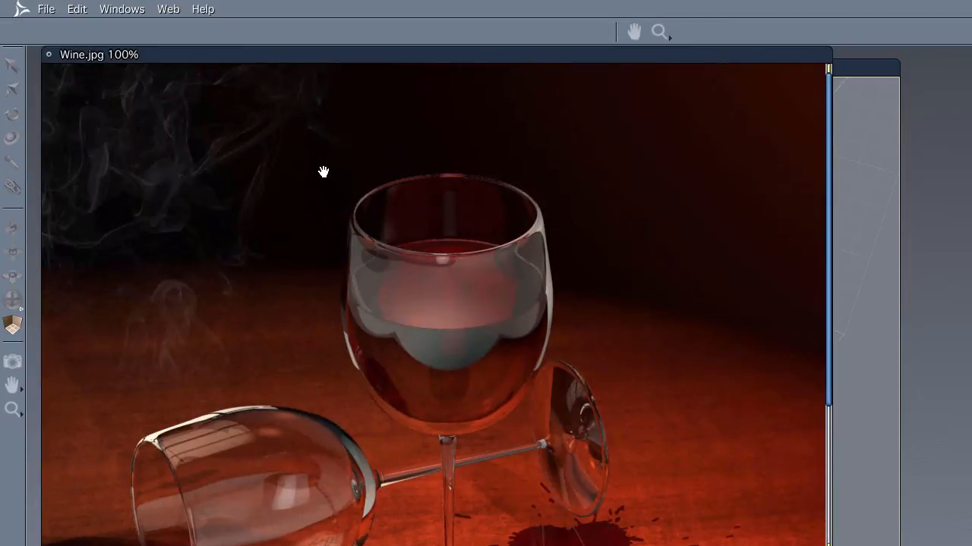
click(50, 56)
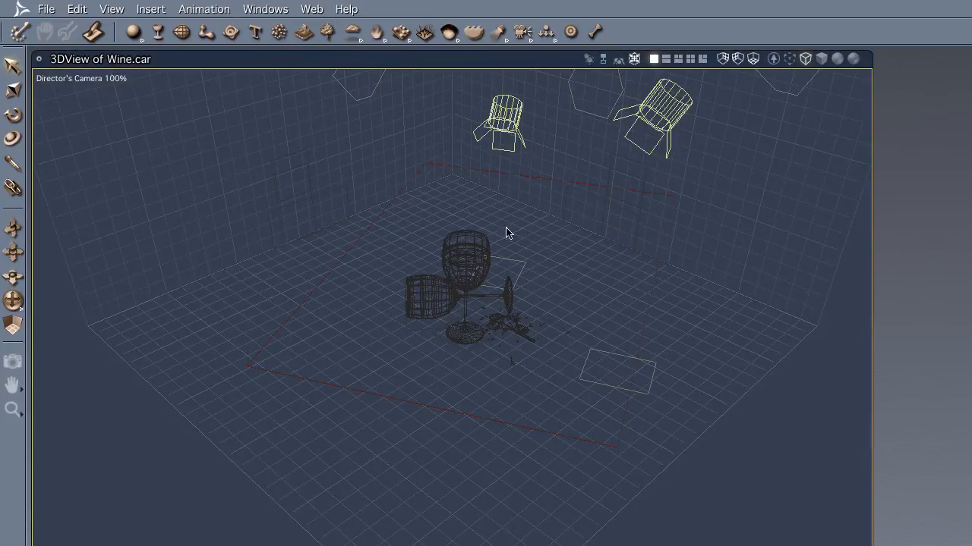
- Examine the wireframe wine scene from several angles and distances, including its camera, spotlights, glasses and floor plane
drag(485, 244, 412, 343)
scroll(413, 344, down, 5)
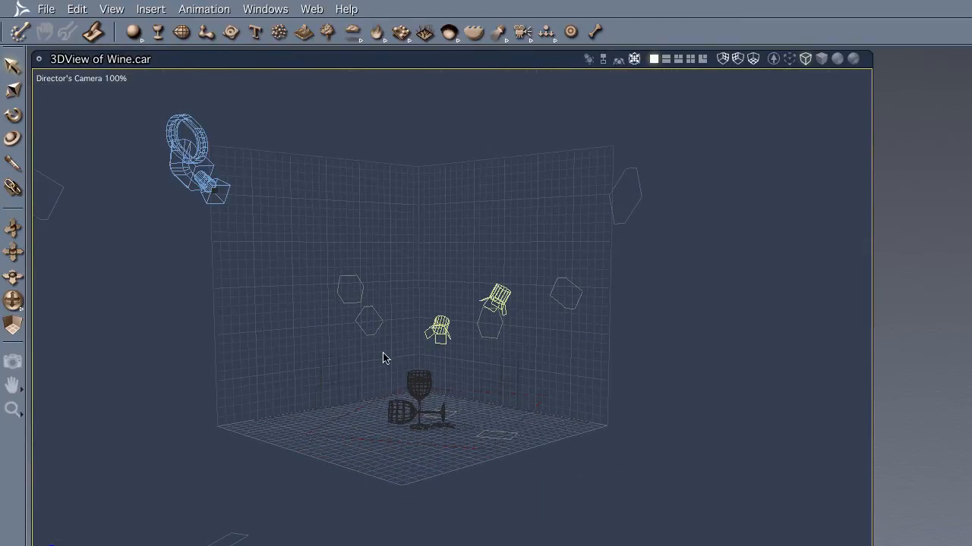
scroll(384, 356, up, 5)
drag(357, 311, 401, 360)
scroll(389, 380, up, 5)
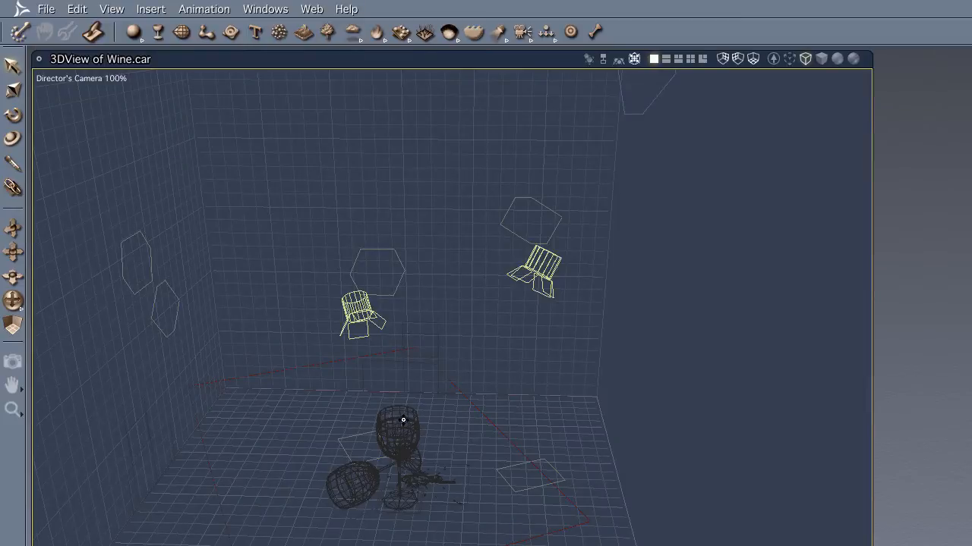
drag(403, 419, 444, 306)
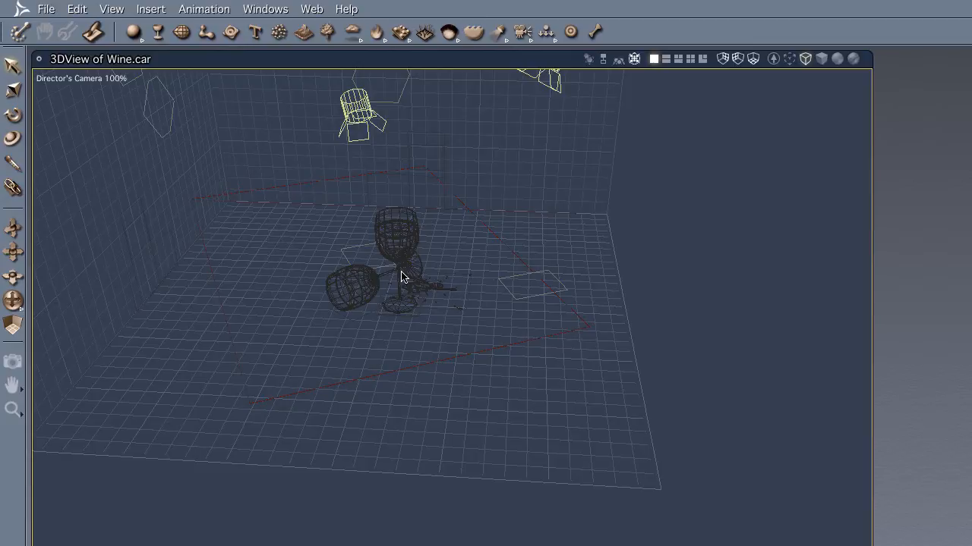
drag(402, 276, 406, 275)
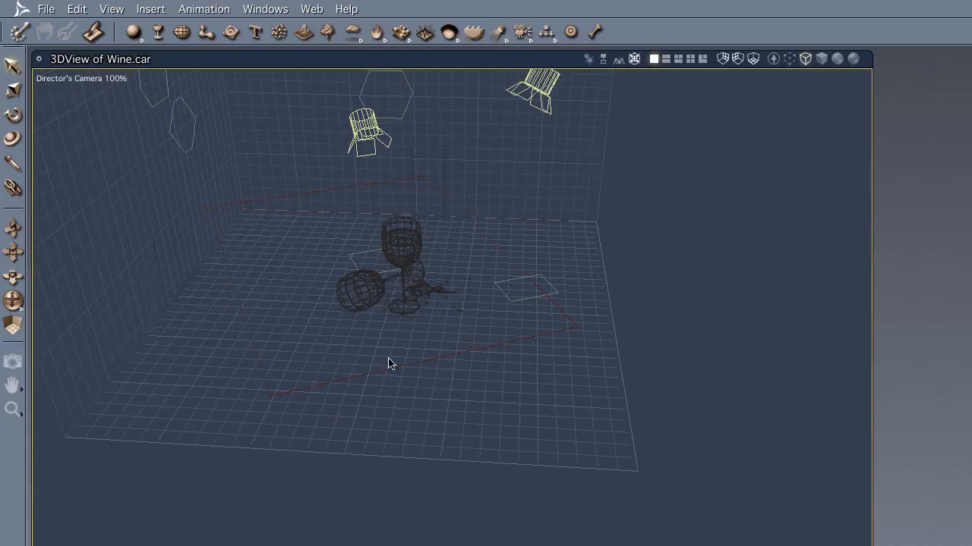
- Switch the 3D view from wireframe to flat shaded display and bring the tabletop plane and wine spill closer
click(821, 59)
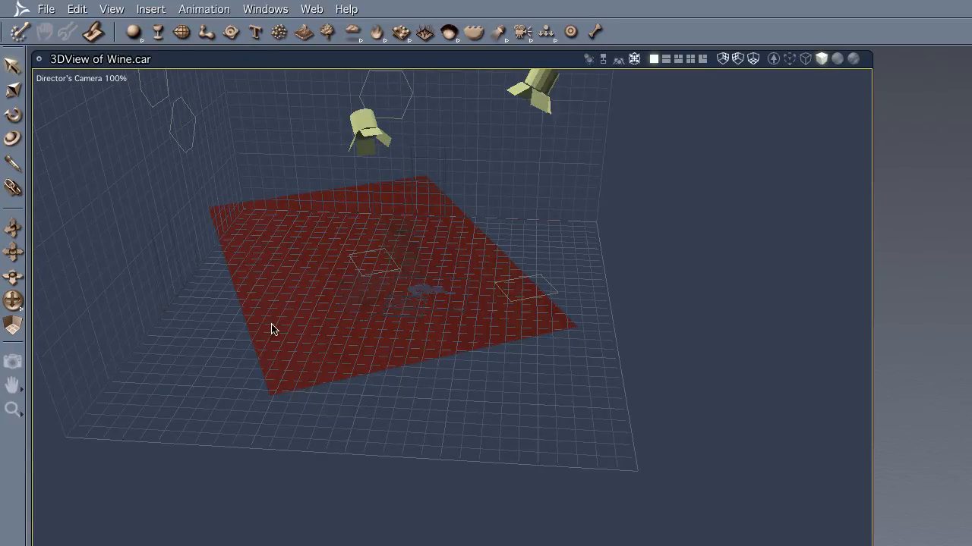
scroll(423, 288, up, 5)
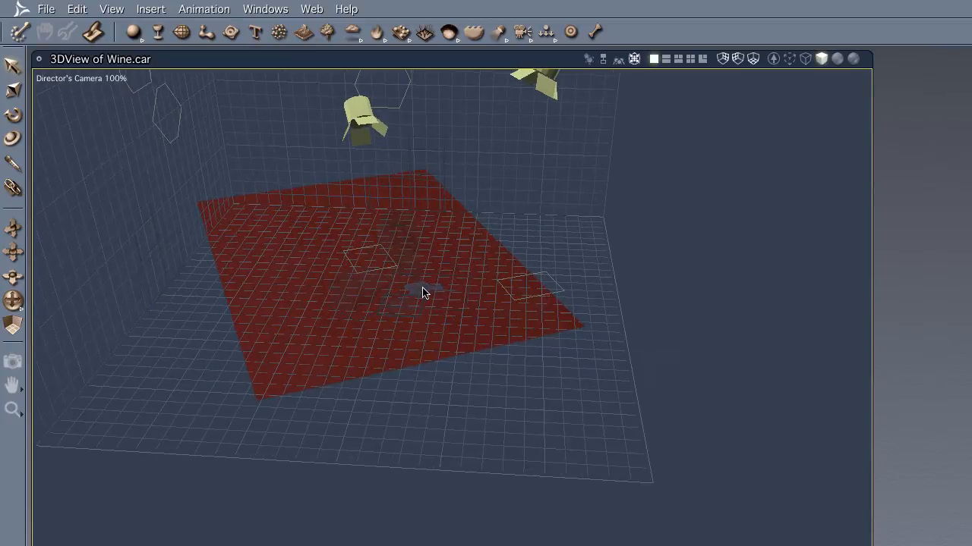
middle_drag(400, 322, 372, 321)
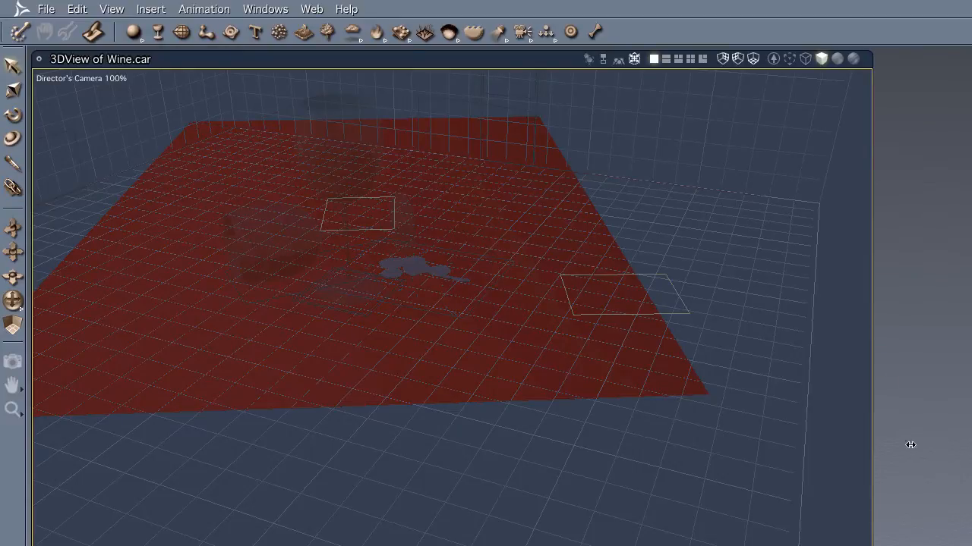
- Shrink the 3D view window and reveal the scene's background settings and object list beside it
drag(910, 445, 856, 445)
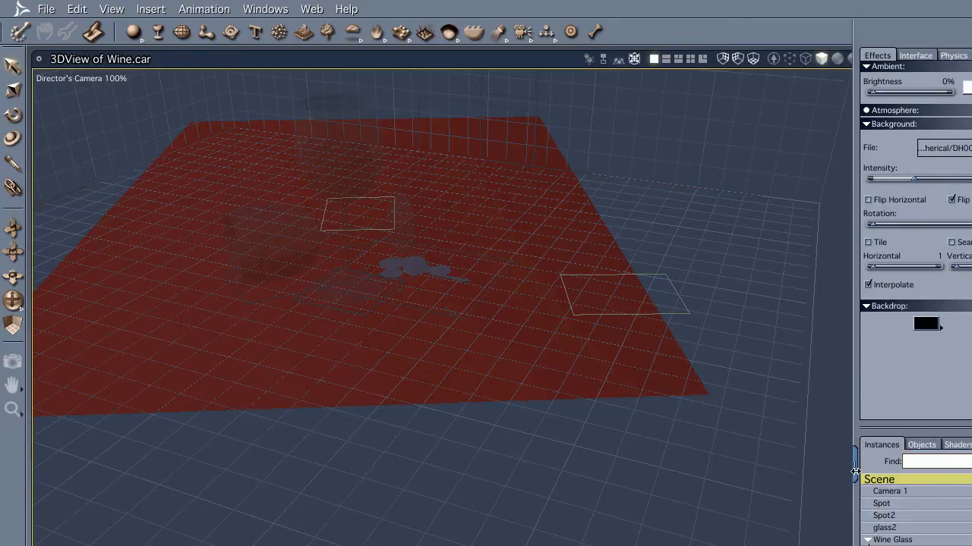
click(855, 472)
drag(871, 543, 694, 517)
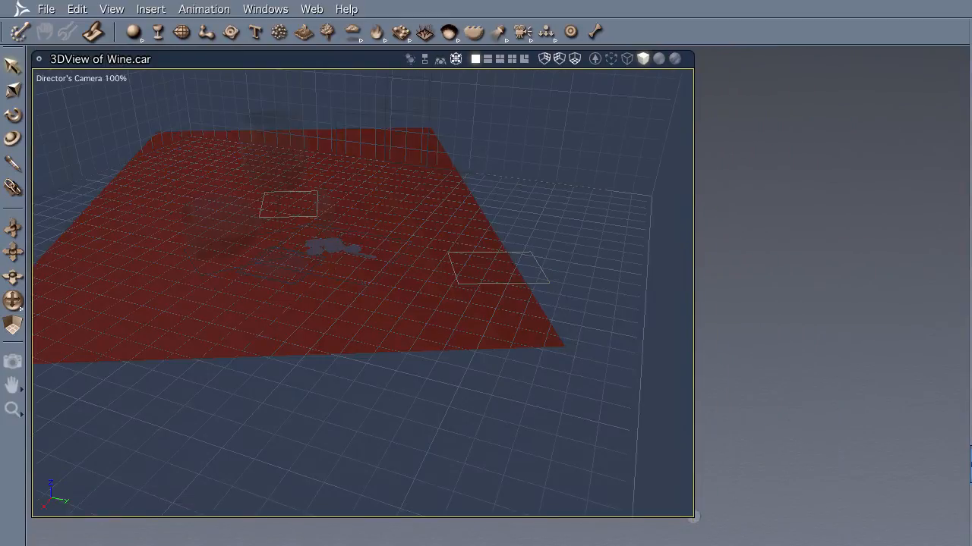
click(969, 463)
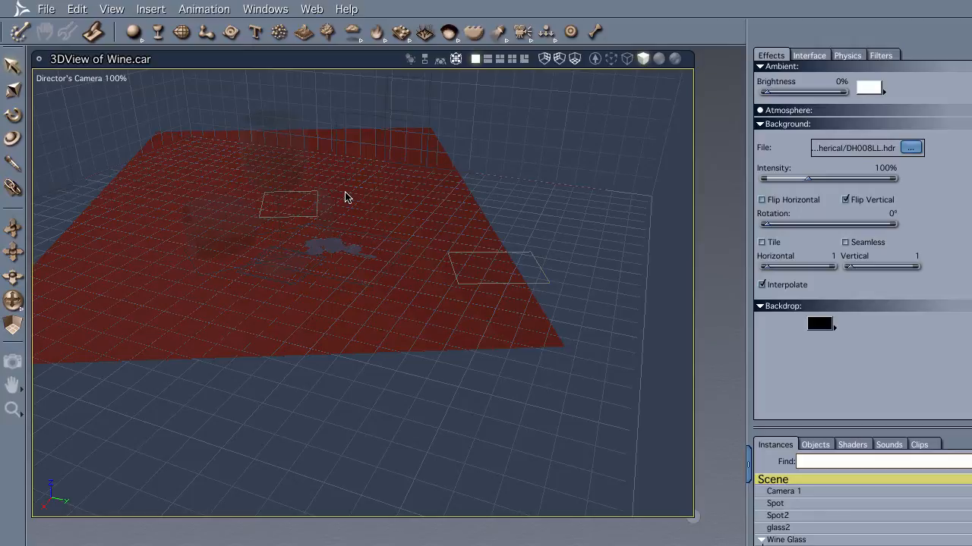
- Render the scene with the DH008LL.hdr background, inspect the reflections on both glasses, and close the render
key(ctrl+r)
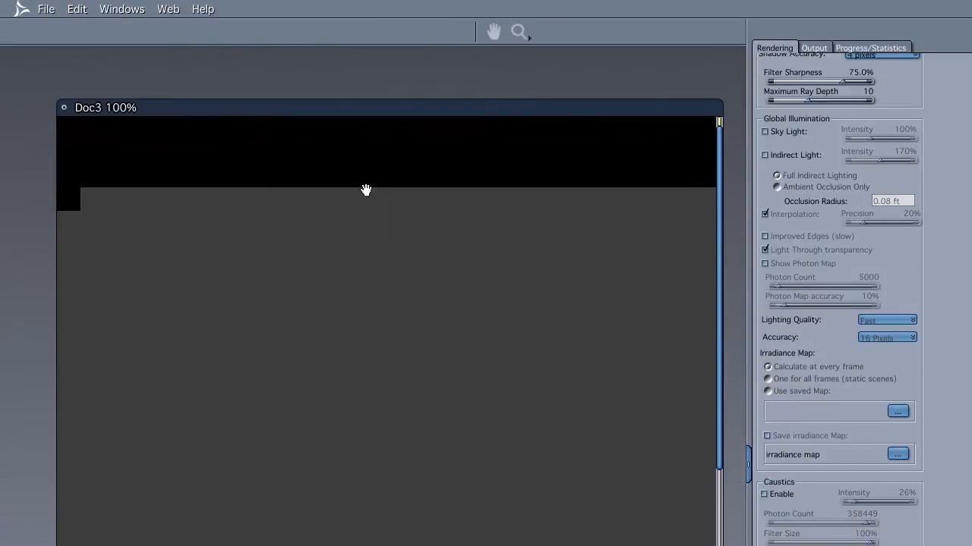
drag(310, 108, 275, 65)
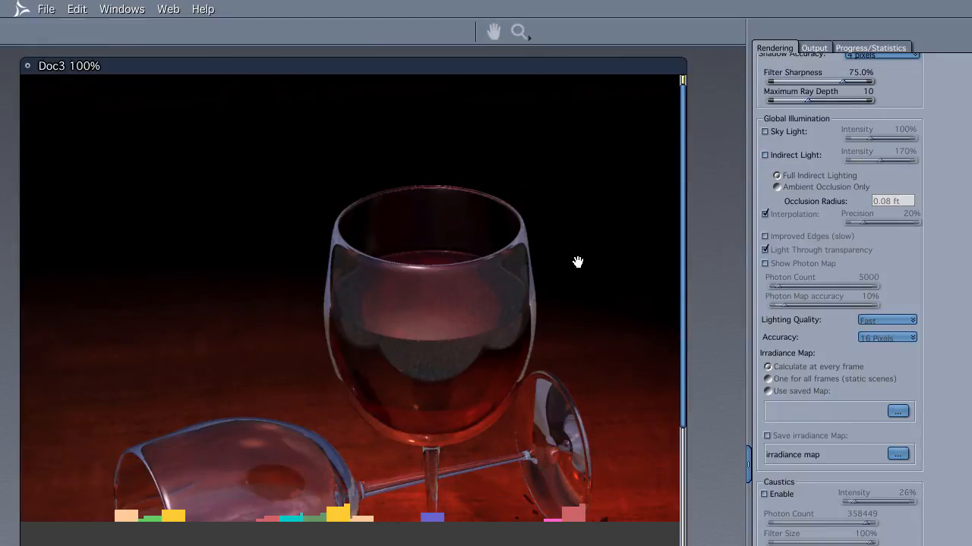
scroll(562, 321, down, 3)
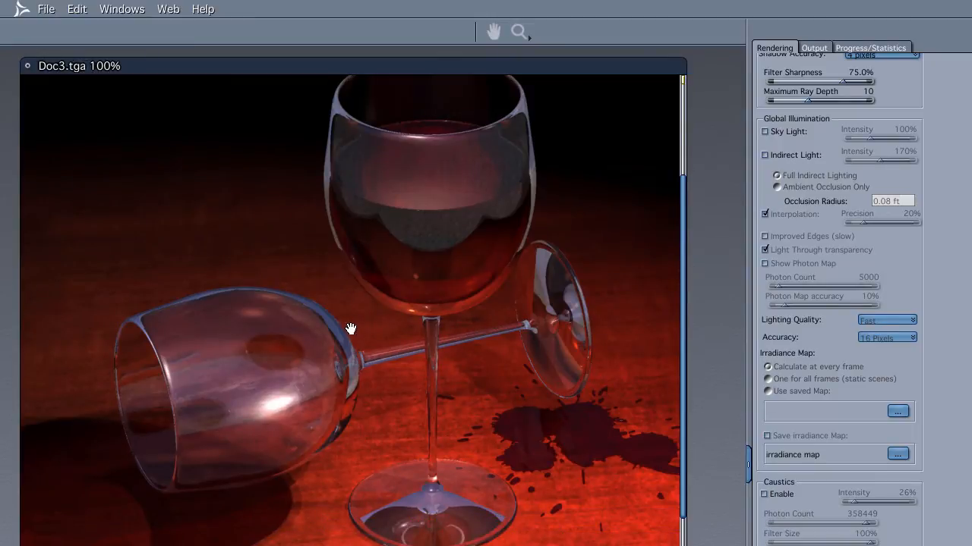
scroll(252, 365, up, 1)
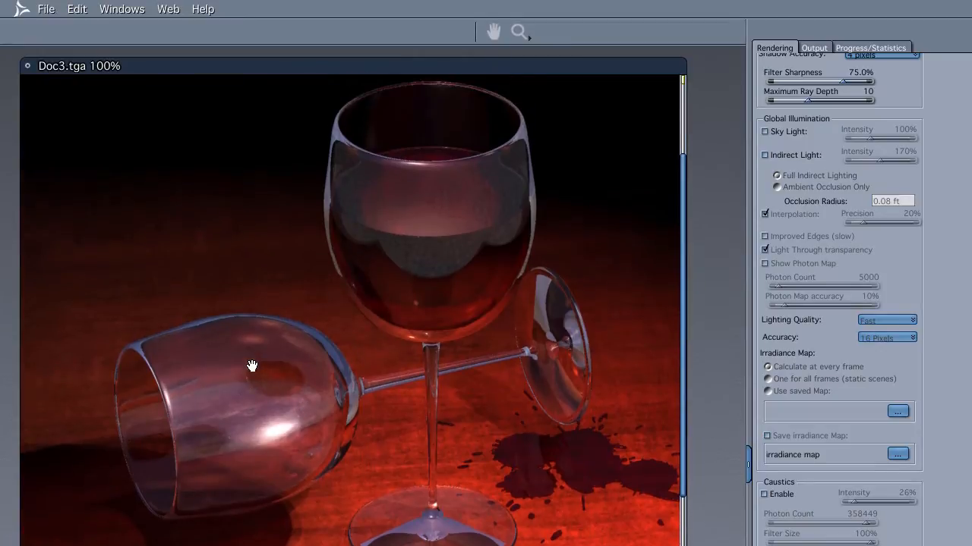
scroll(252, 366, up, 1)
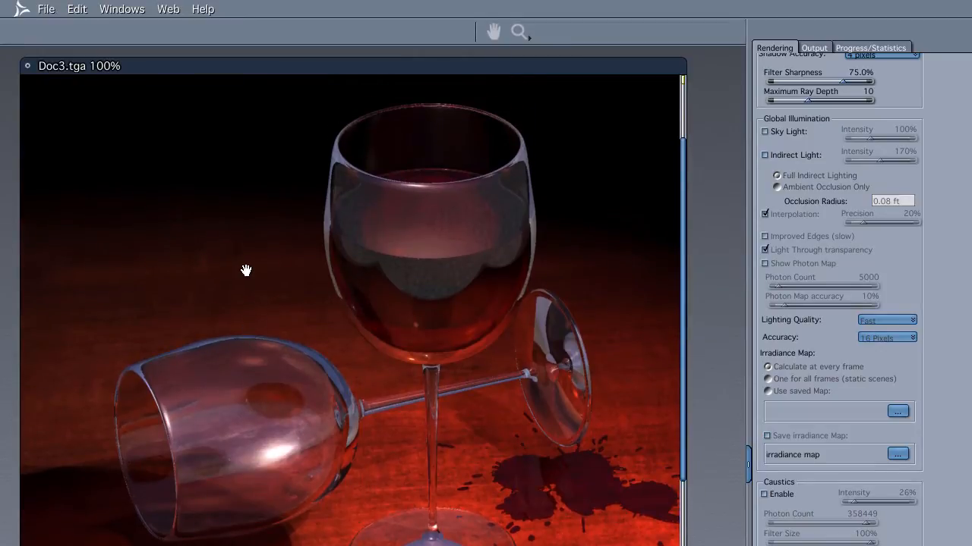
key(super+w)
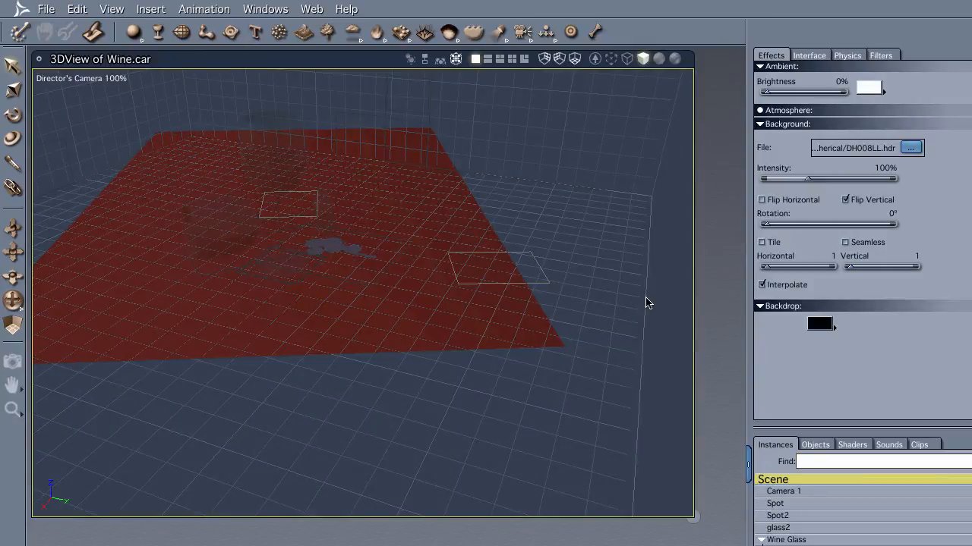
- Replace the scene's background map with PLight10-02.hdr from the DH Studio folder of HDRI maps and render the scene again
click(909, 149)
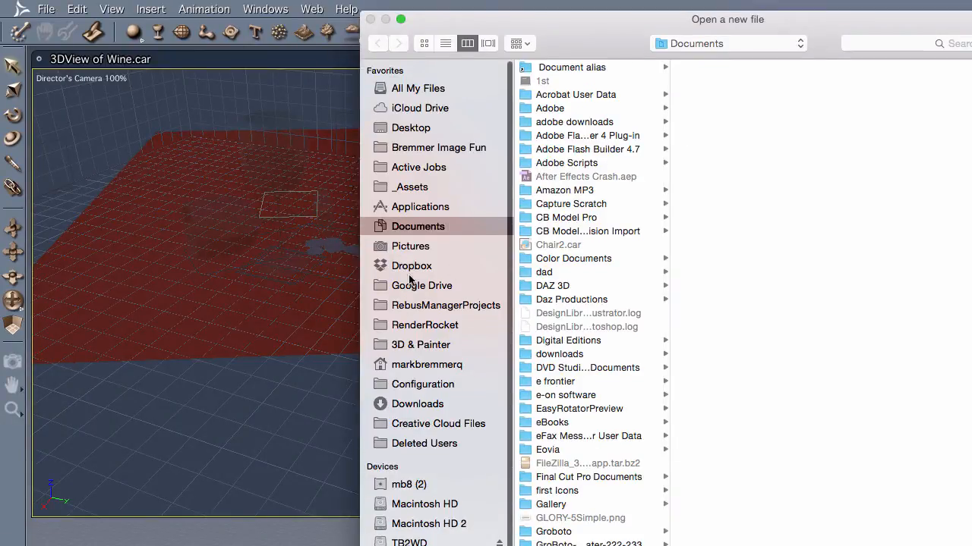
click(738, 44)
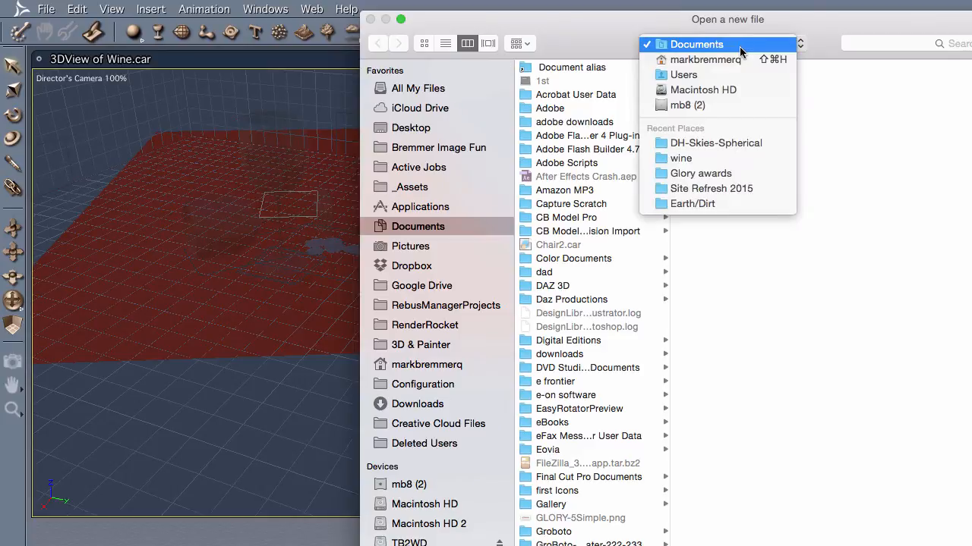
click(723, 149)
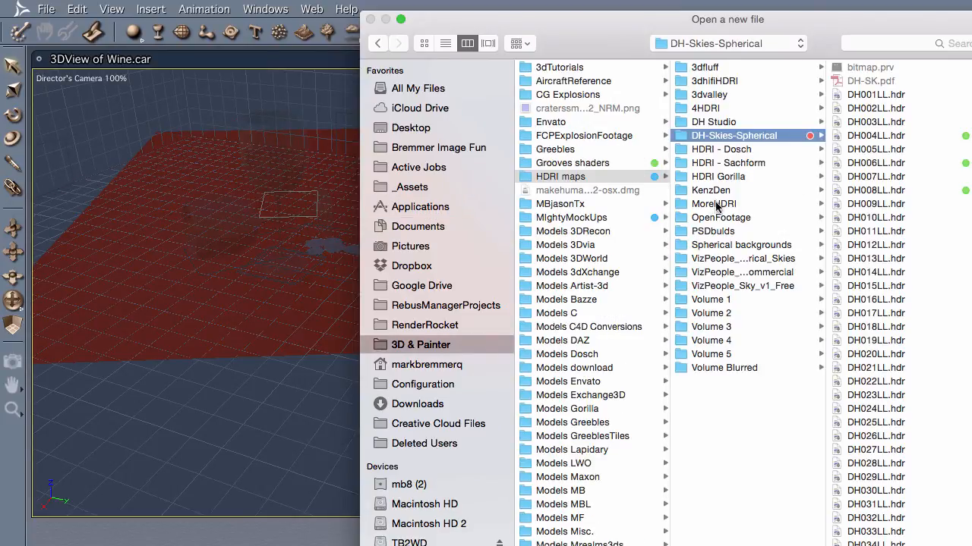
click(713, 122)
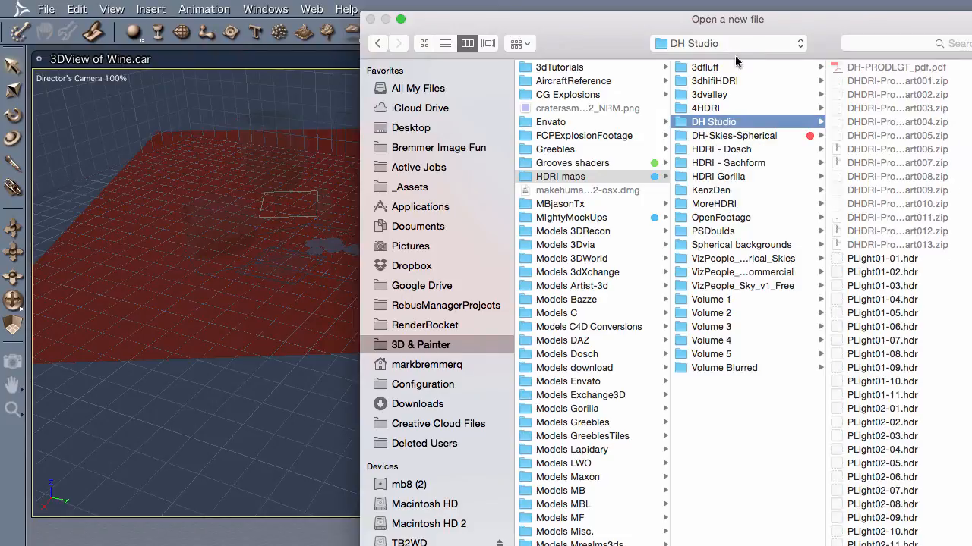
drag(786, 26, 629, 16)
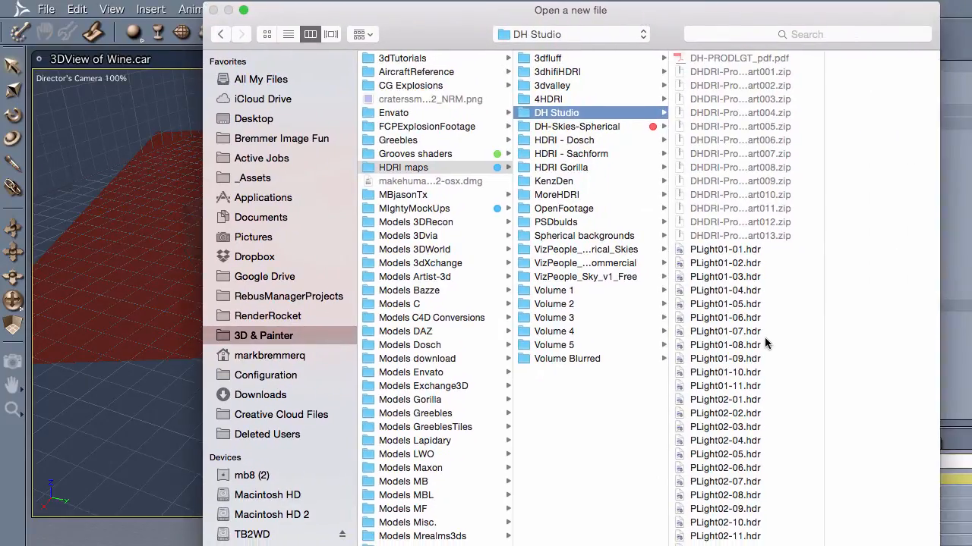
scroll(761, 350, down, 8)
scroll(761, 350, down, 15)
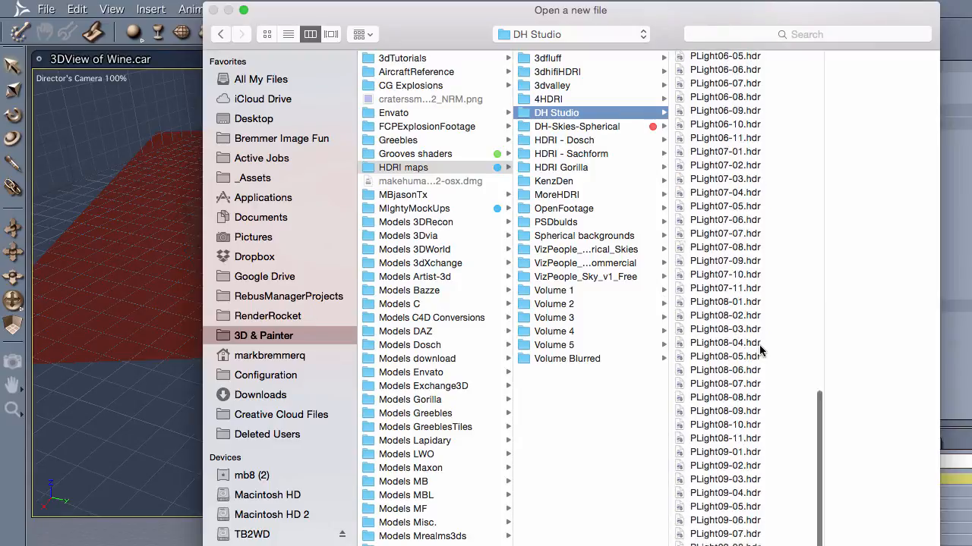
double_click(740, 367)
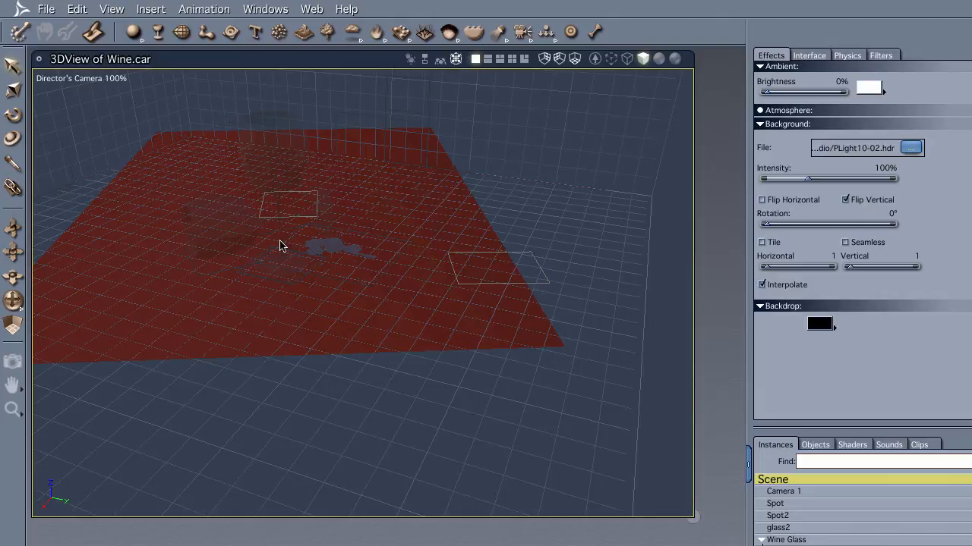
key(ctrl+r)
- Open the glass object inside the Wine Glass group for spline editing, choosing to edit the master
drag(863, 429, 864, 342)
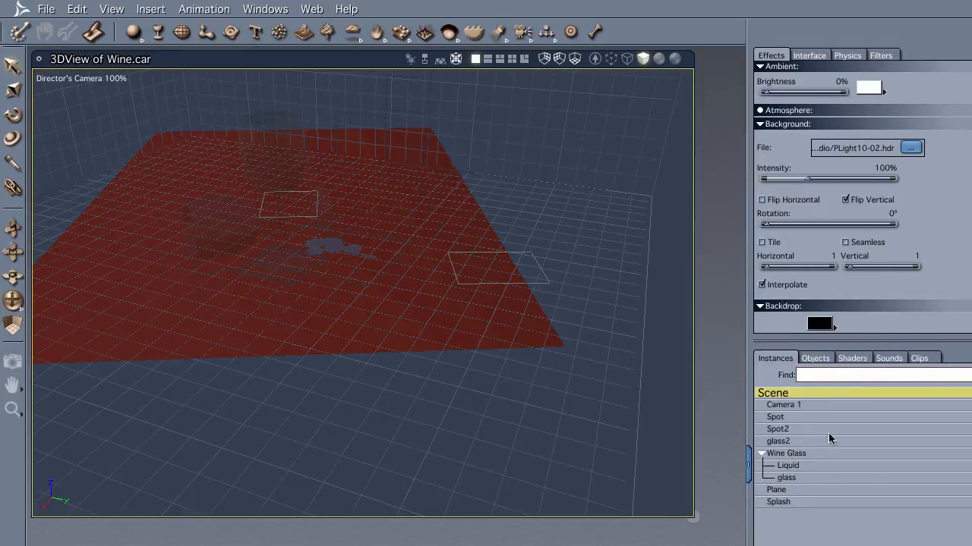
click(785, 478)
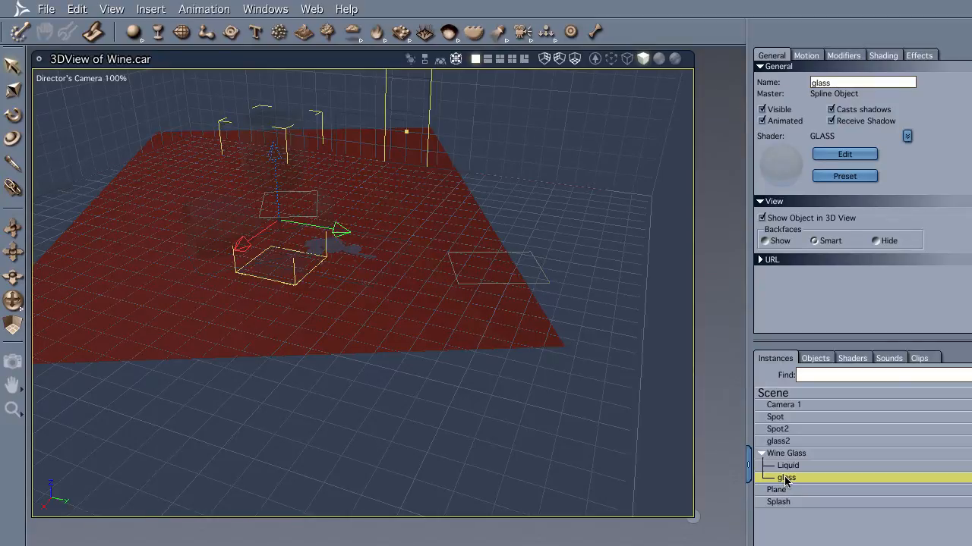
double_click(785, 479)
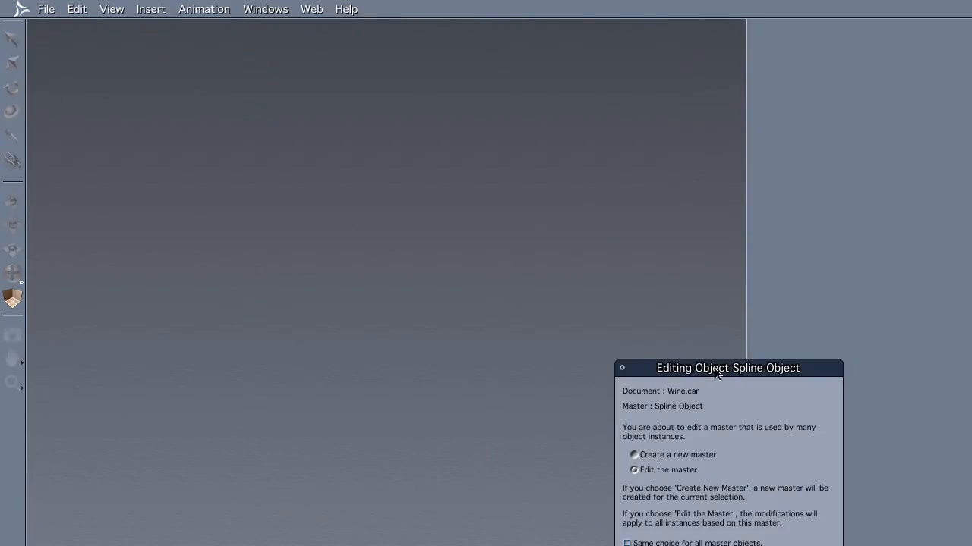
drag(716, 372, 406, 99)
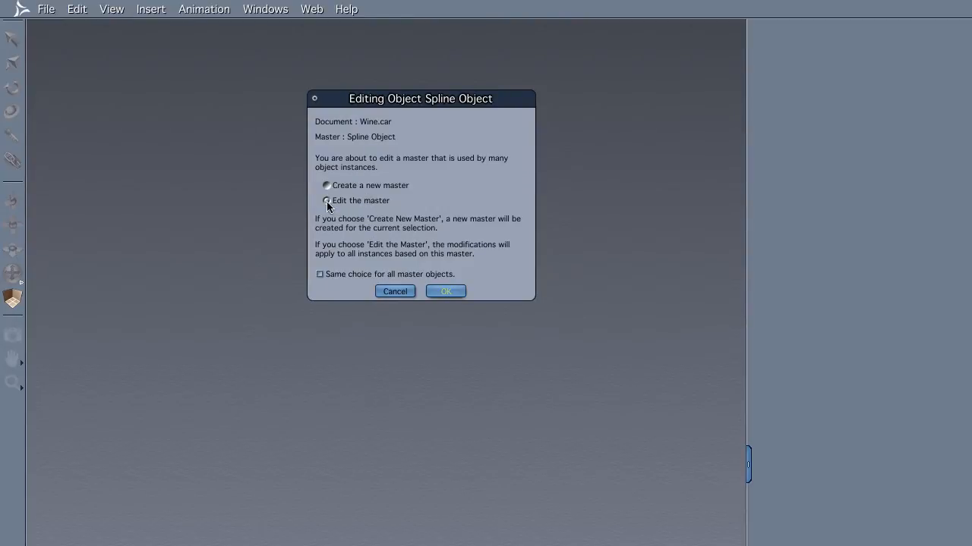
click(446, 292)
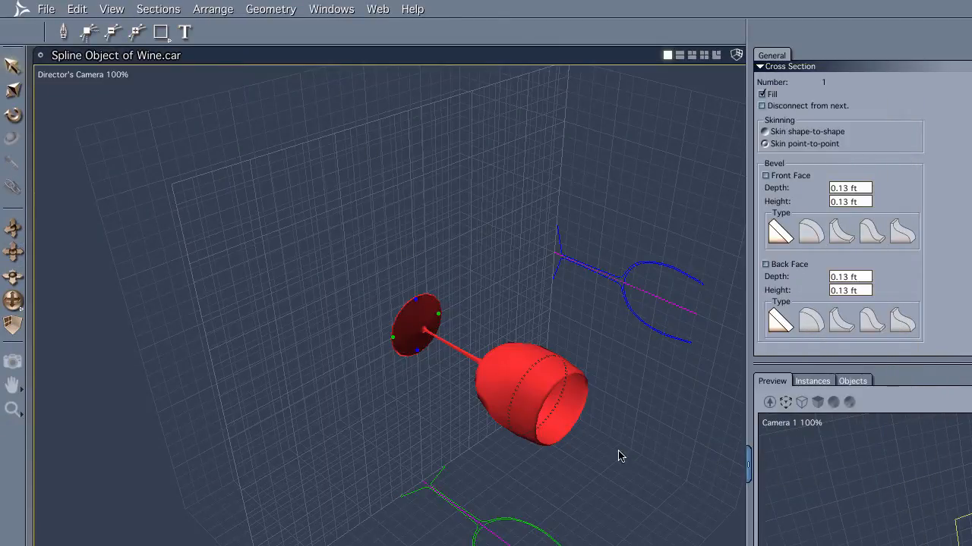
drag(516, 403, 451, 263)
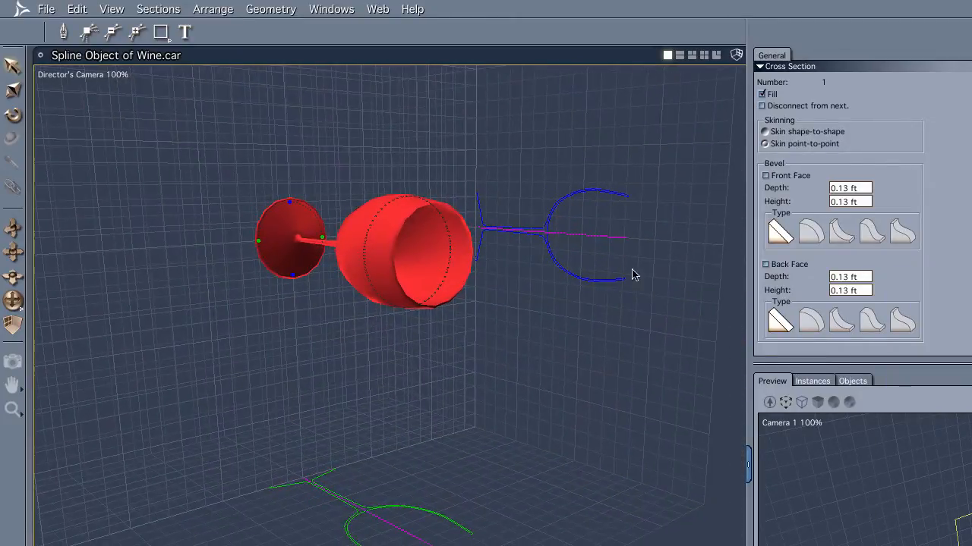
drag(501, 405, 501, 367)
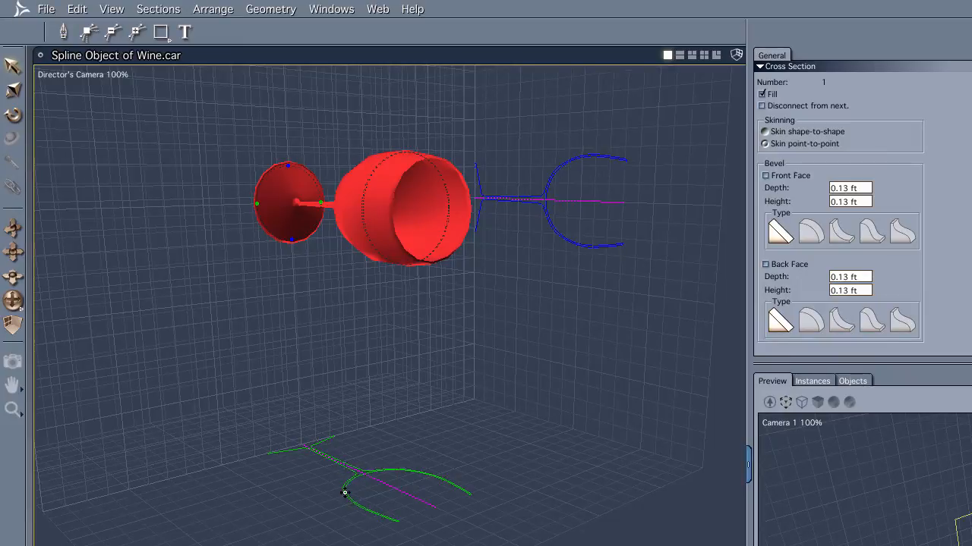
- Move the widest point on the inner line of the glass bowl's profile curve slightly, to x -0.93 ft
drag(345, 493, 368, 513)
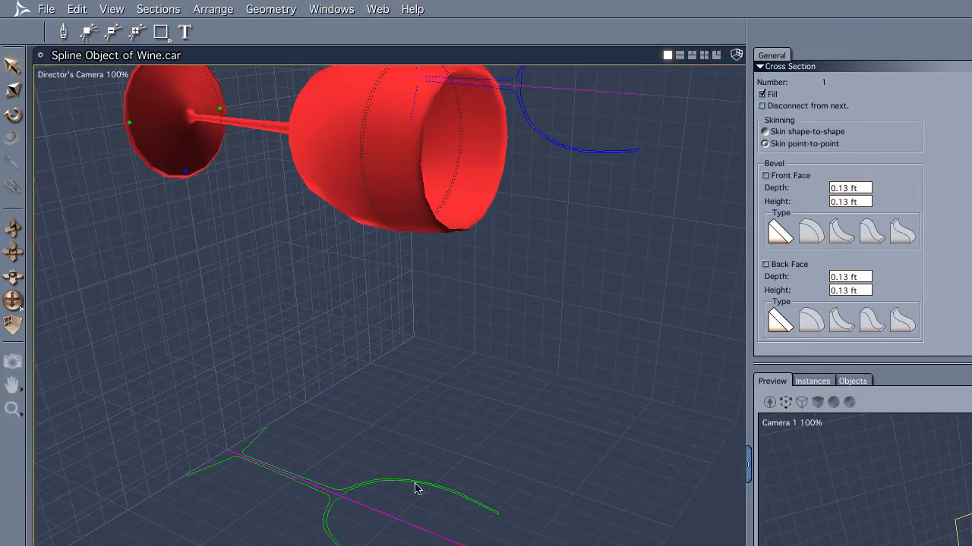
drag(462, 494, 288, 430)
click(365, 455)
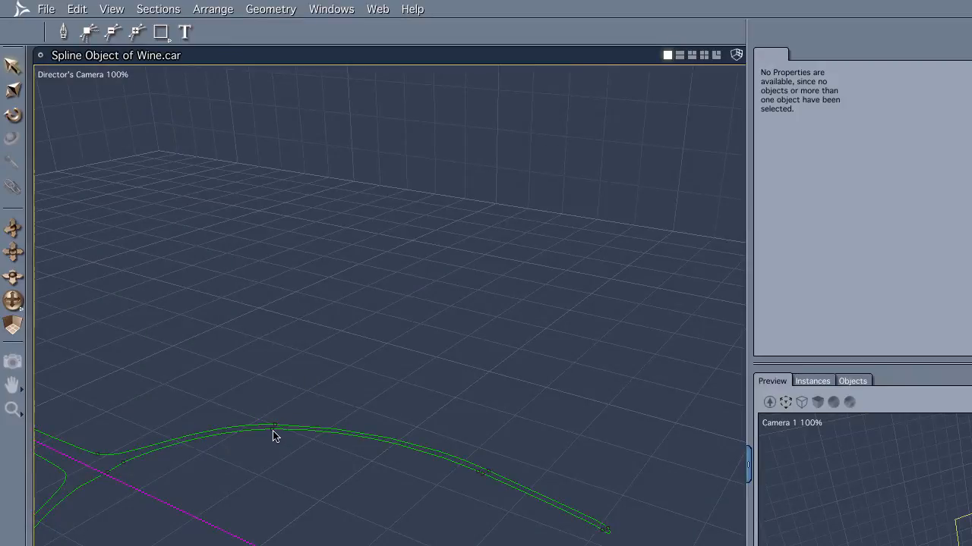
click(274, 434)
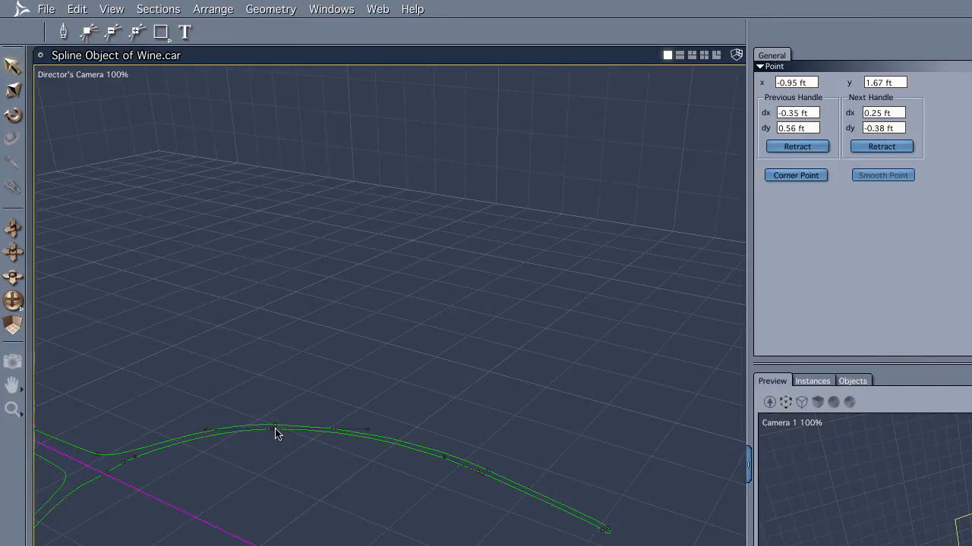
mouse_move(273, 431)
mouse_down()
mouse_move(274, 468)
mouse_move(250, 433)
mouse_move(268, 435)
mouse_up()
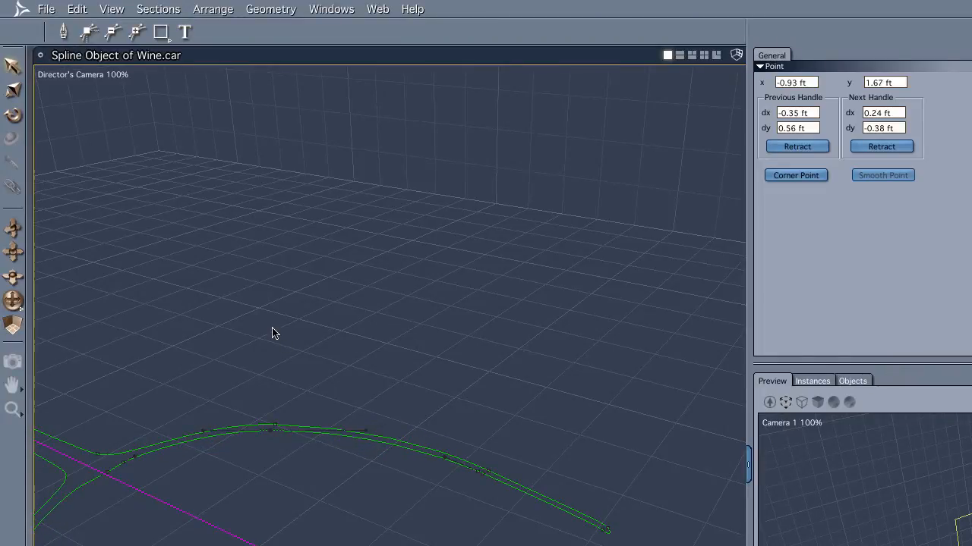
- Check the glass's Surface Fidelity setting and accept it as it stands
scroll(277, 329, down, 5)
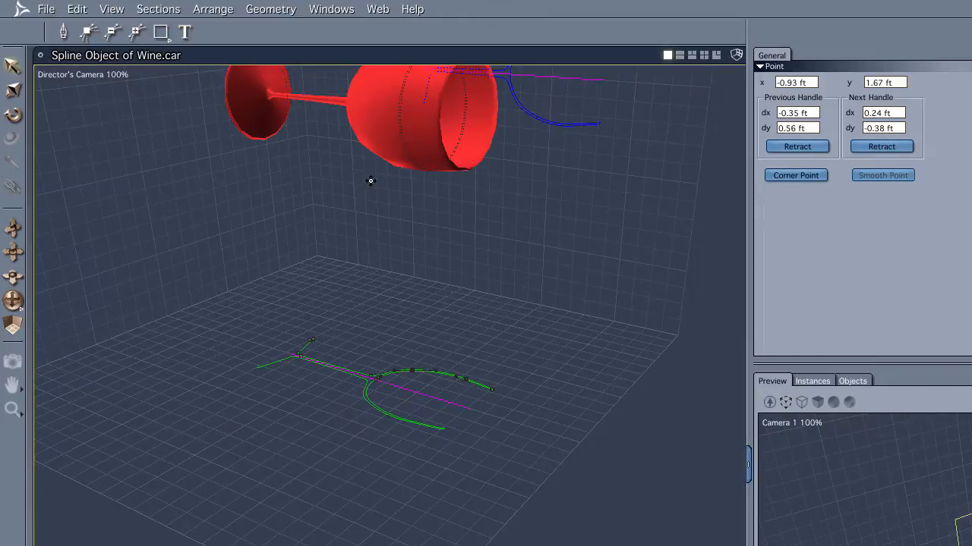
middle_drag(370, 180, 362, 306)
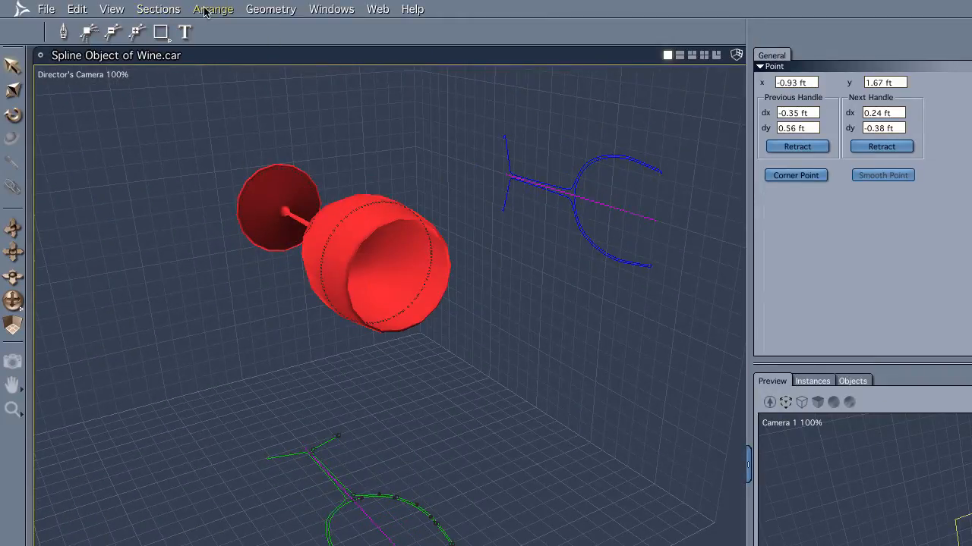
click(270, 9)
mouse_move(270, 70)
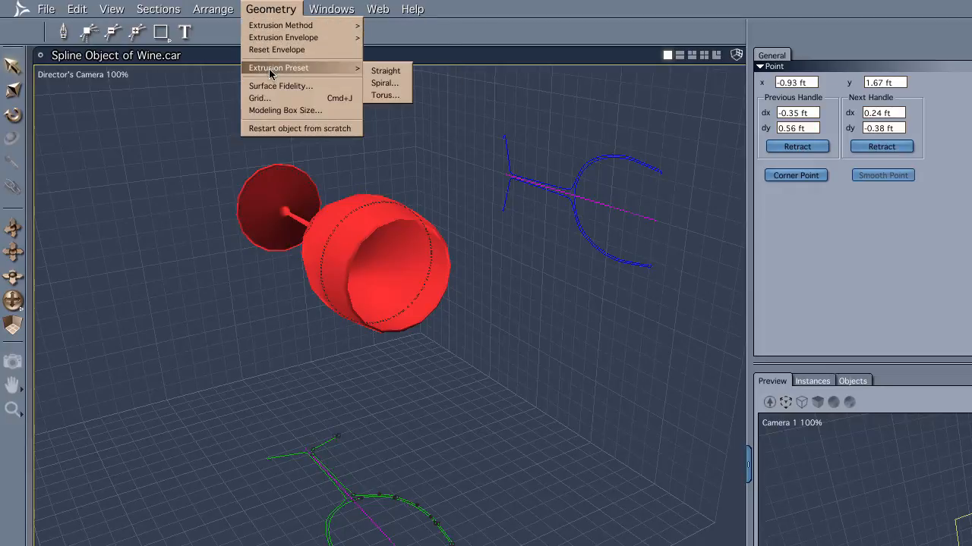
click(267, 86)
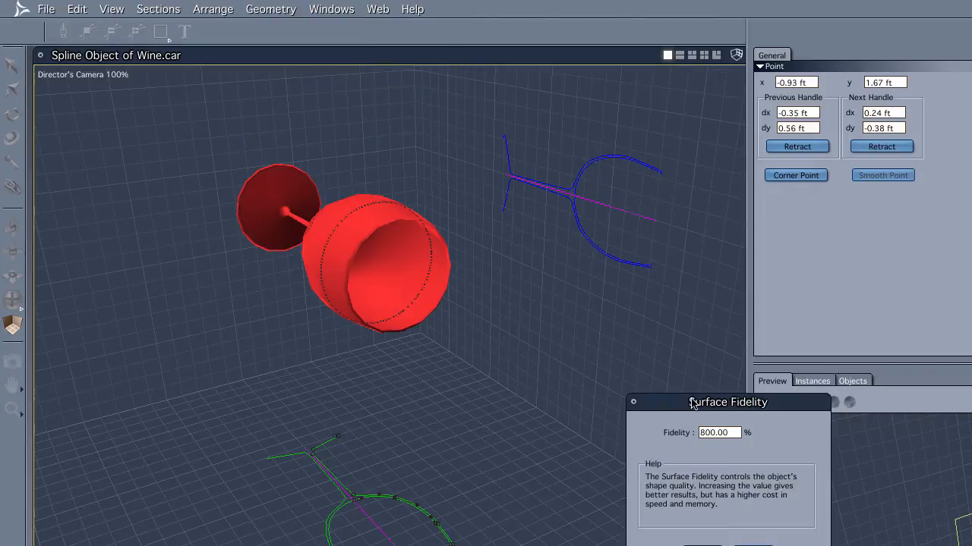
drag(692, 403, 624, 314)
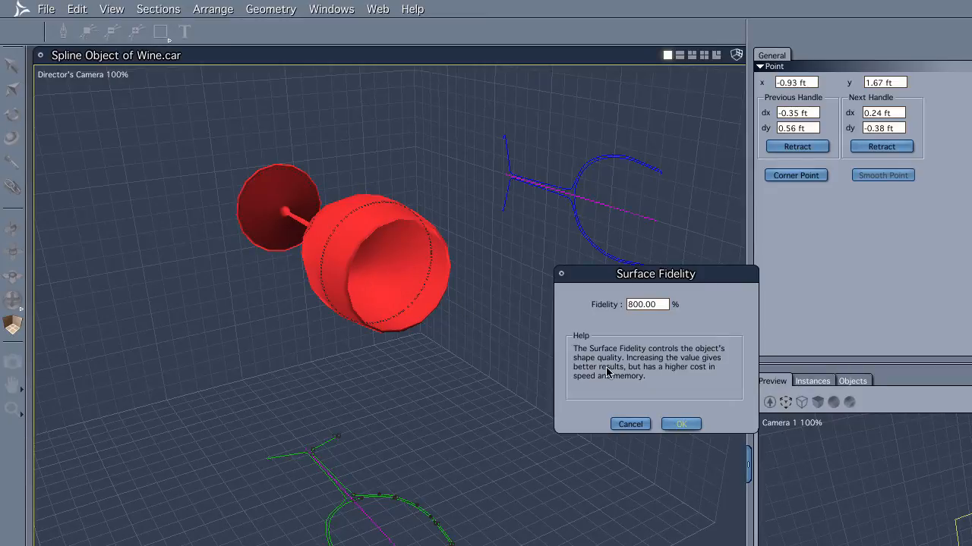
click(680, 425)
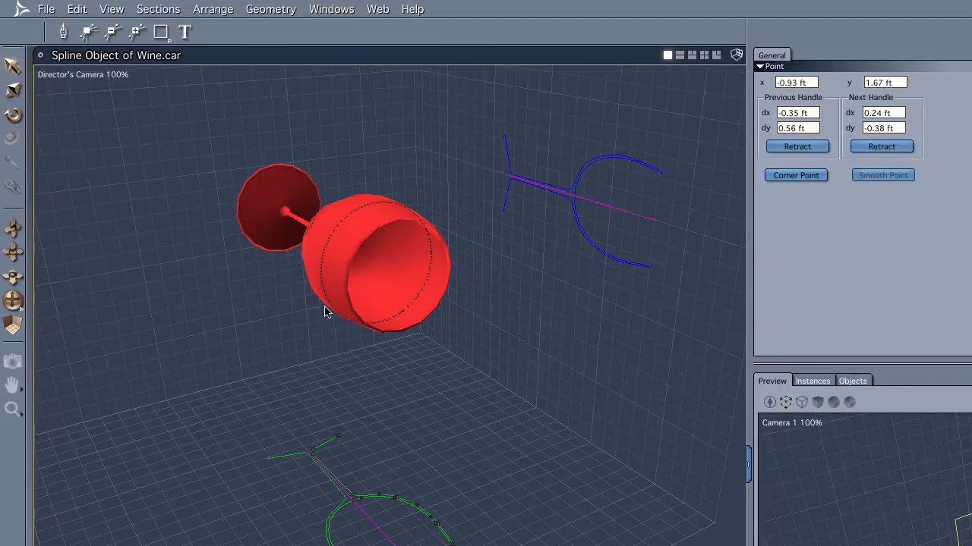
- Split the view into the Director's Camera and Top views, widen the modelling window, and enlarge the glass in the Top view
drag(334, 317, 366, 317)
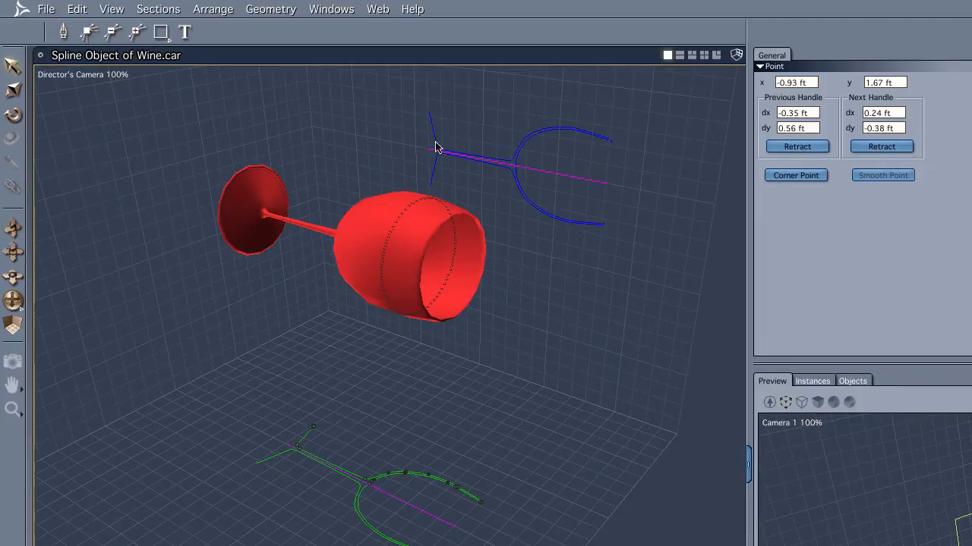
click(683, 57)
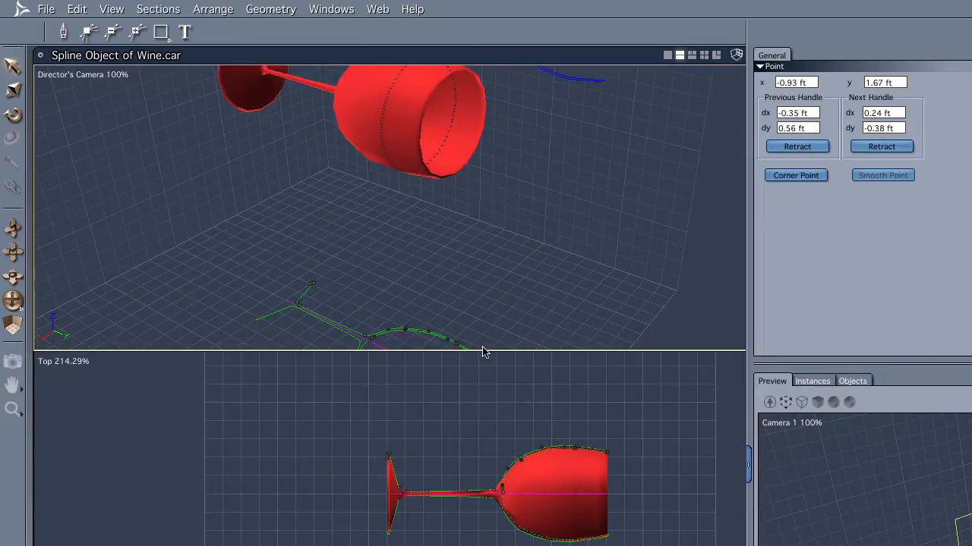
scroll(521, 460, up, 2)
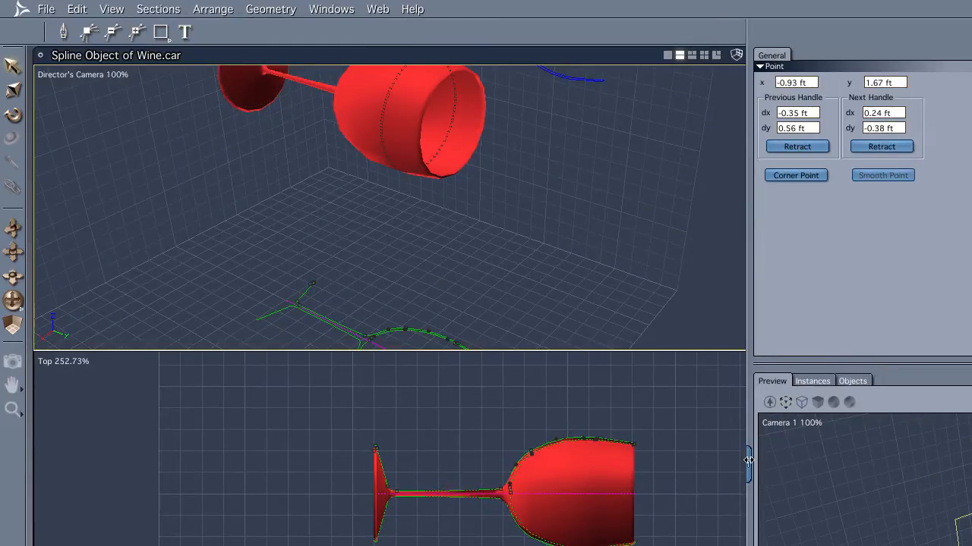
drag(748, 460, 961, 462)
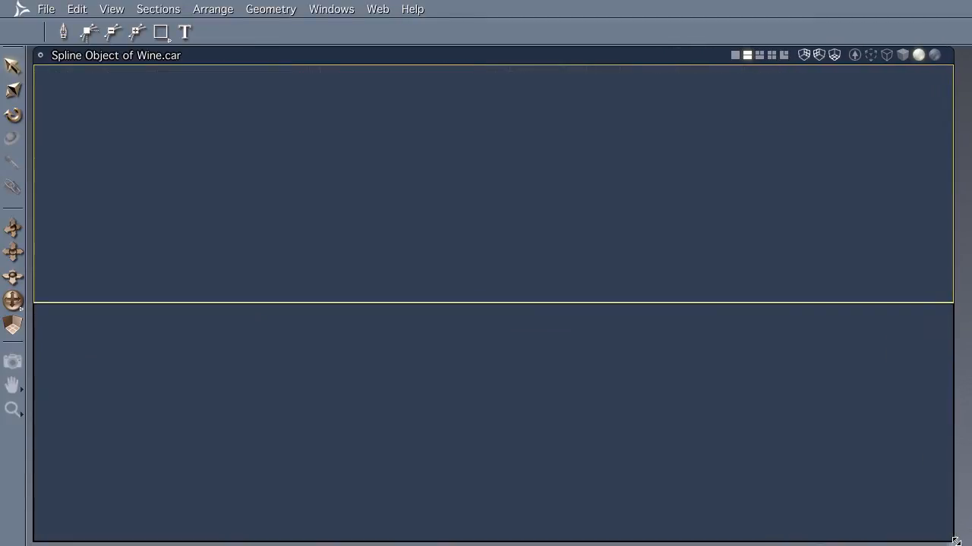
scroll(584, 384, up, 5)
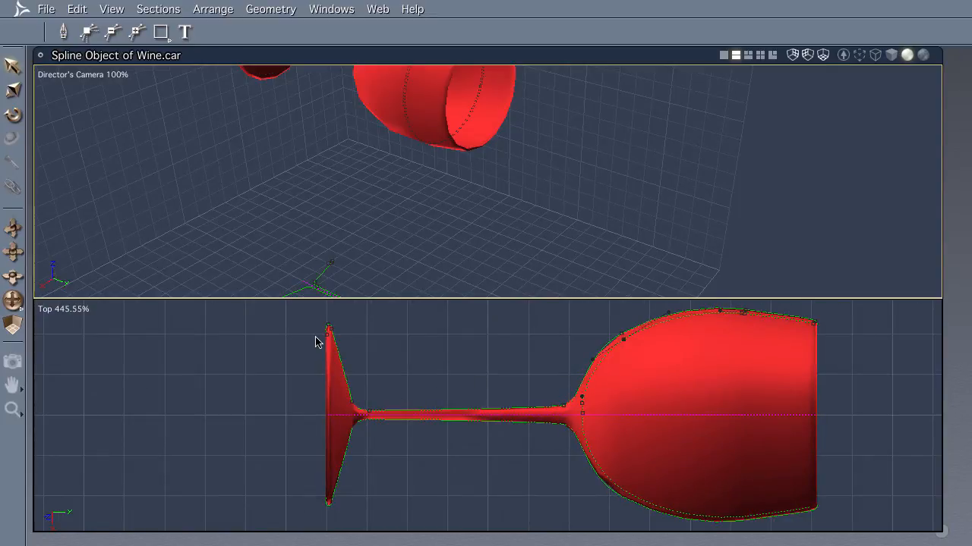
- Review the available primitive shape tools and examine the glass's rim and hollow bowl from several angles
click(168, 43)
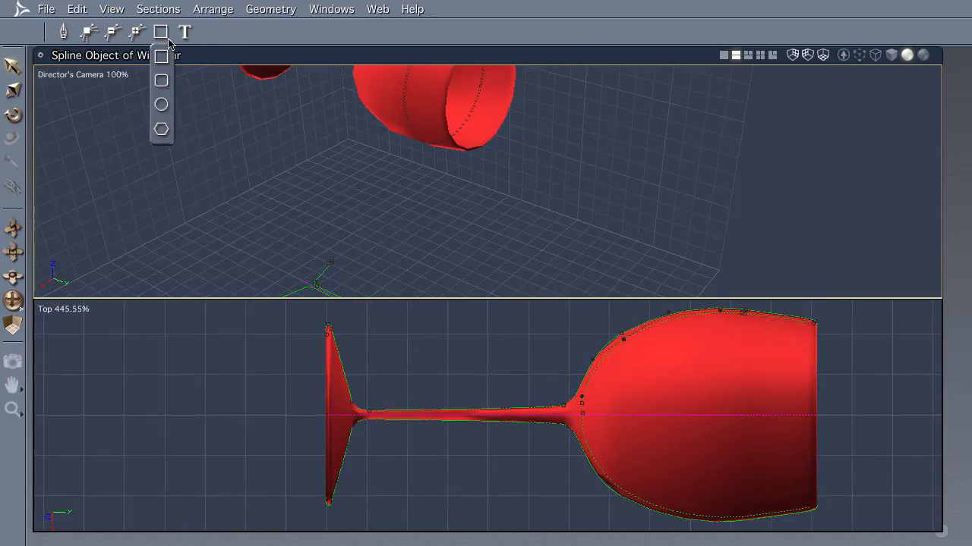
click(264, 24)
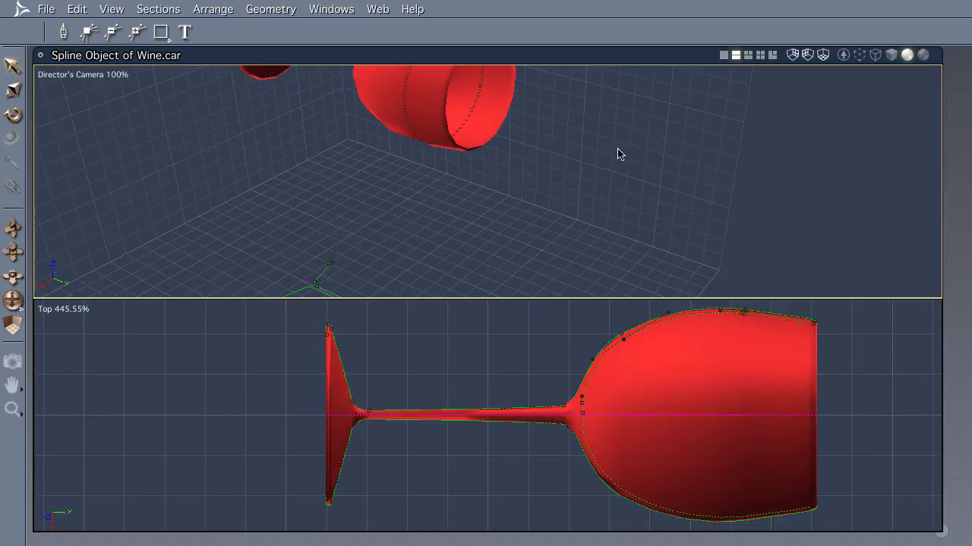
drag(612, 129, 577, 220)
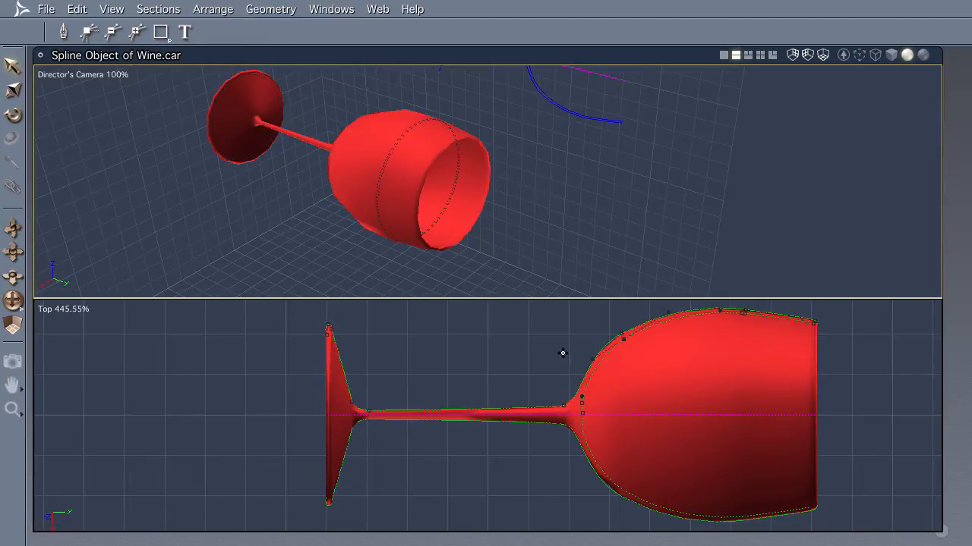
drag(461, 231, 394, 187)
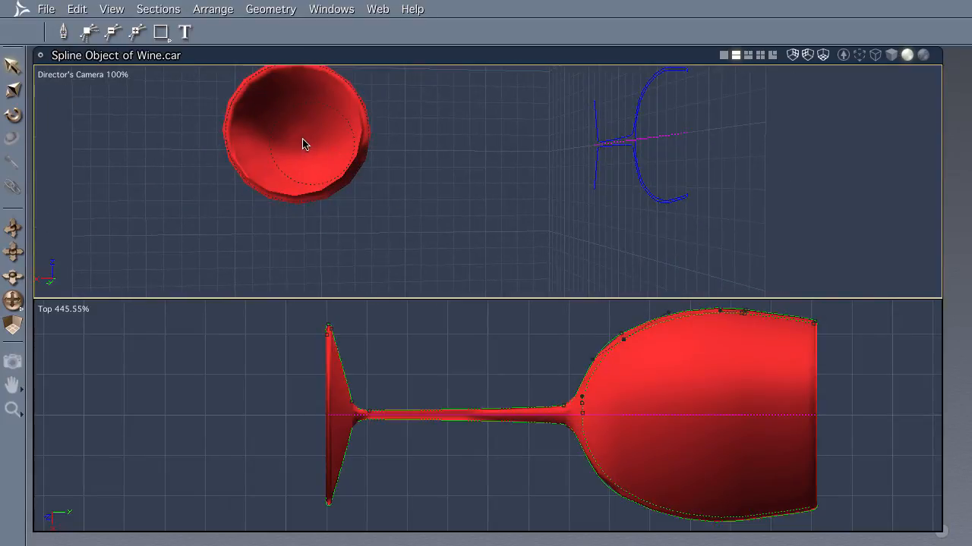
drag(327, 169, 410, 250)
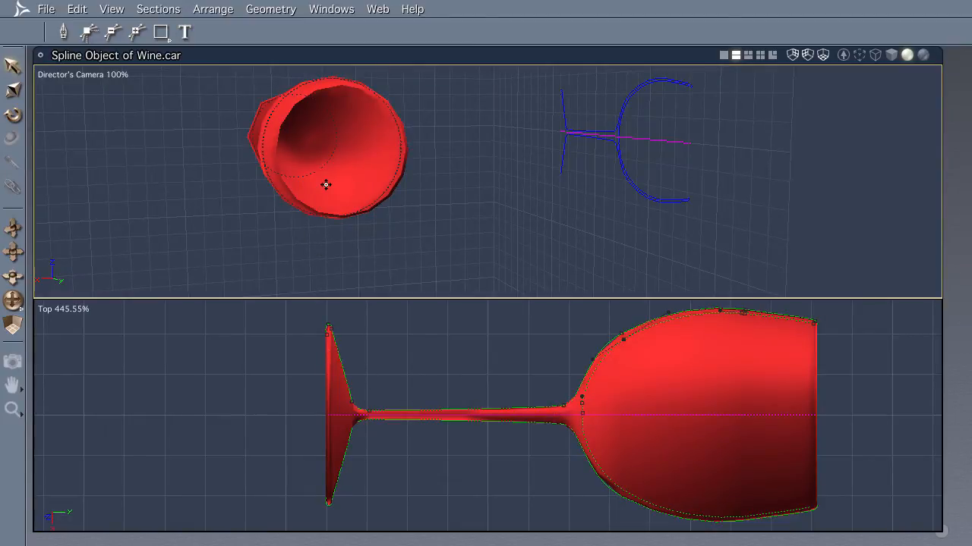
drag(324, 182, 406, 219)
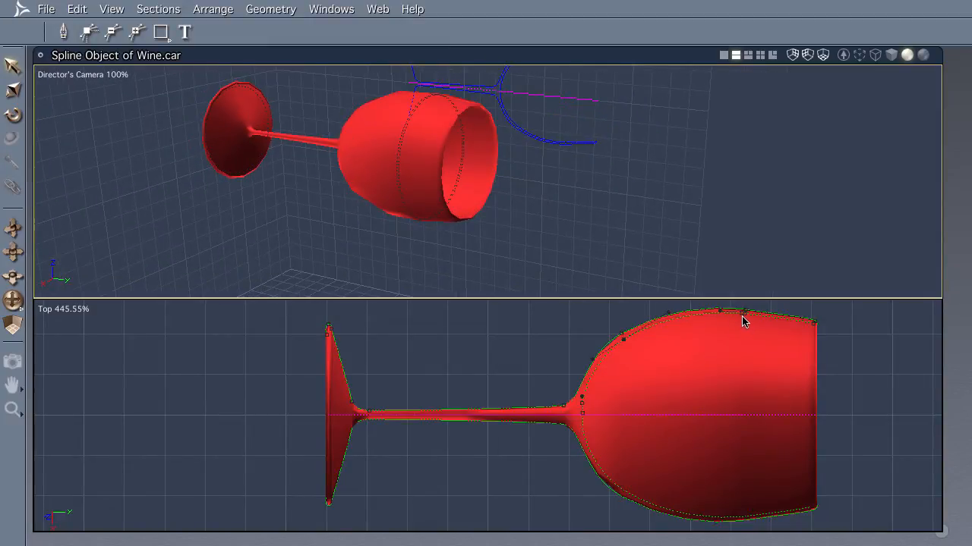
- Review the cross-section commands and examine the bowl's wall and rim up close
click(157, 10)
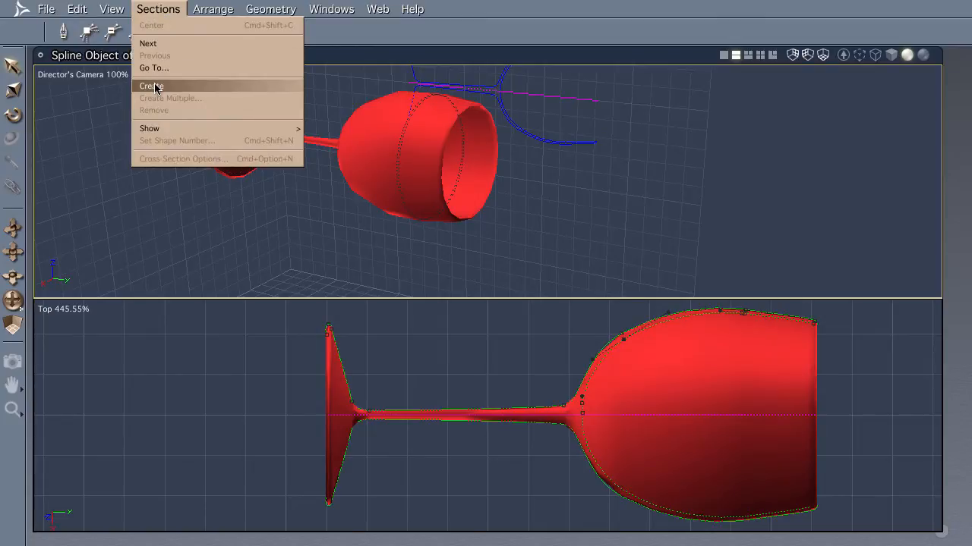
click(154, 6)
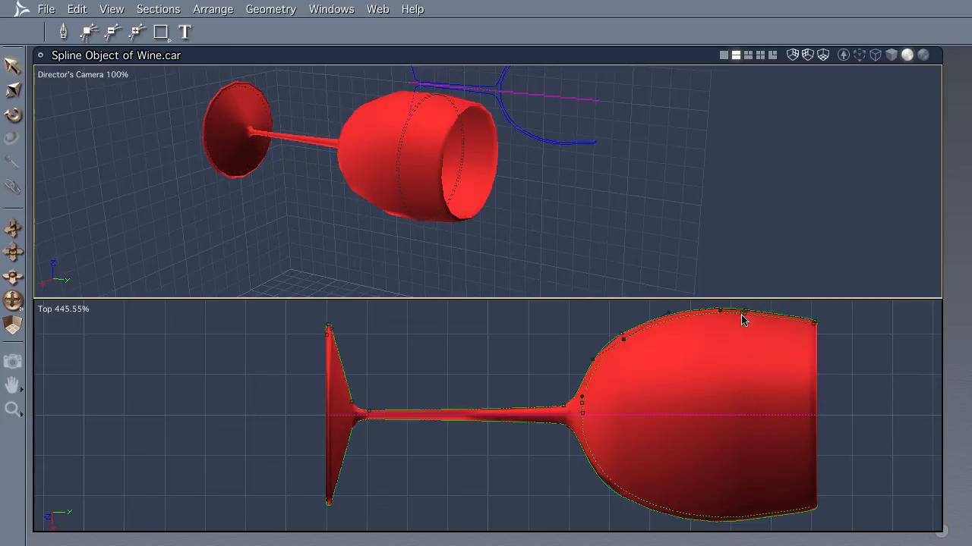
scroll(412, 143, up, 5)
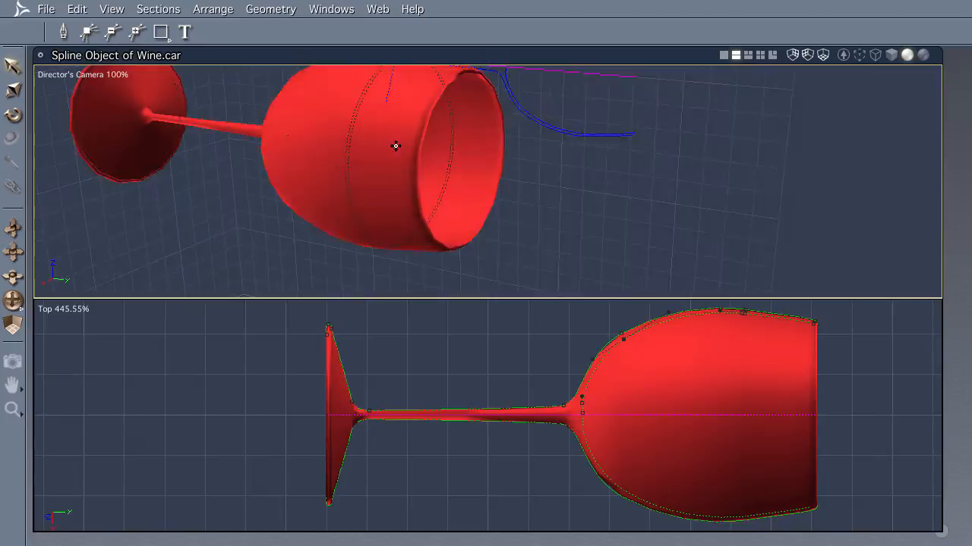
drag(395, 146, 433, 197)
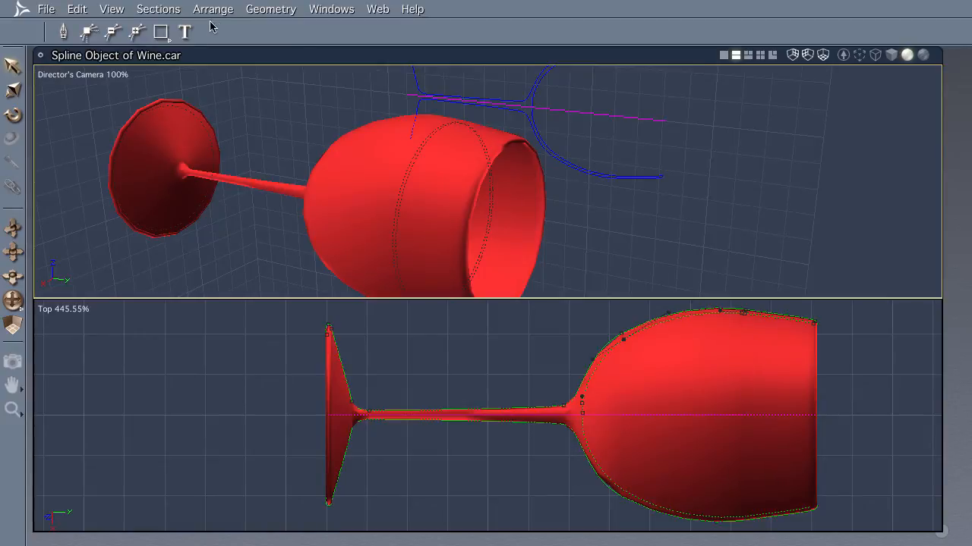
click(154, 9)
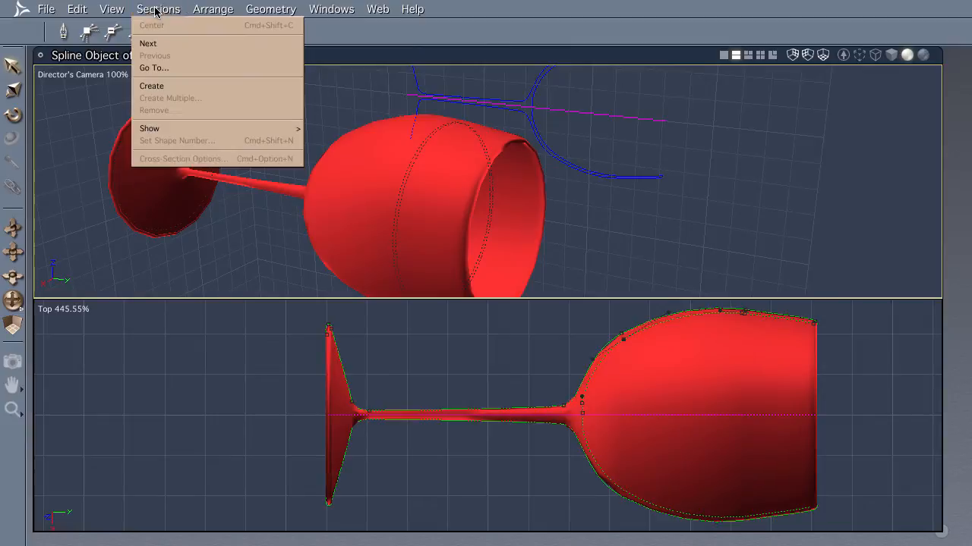
click(155, 9)
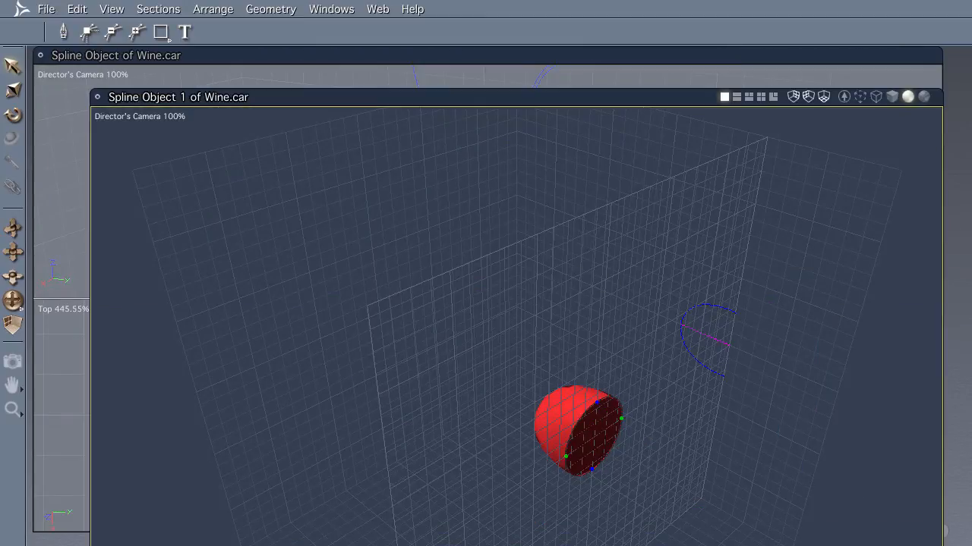
- Shrink the window of Spline Object 1 and examine the filled wine shape up close from the front
drag(941, 545, 838, 529)
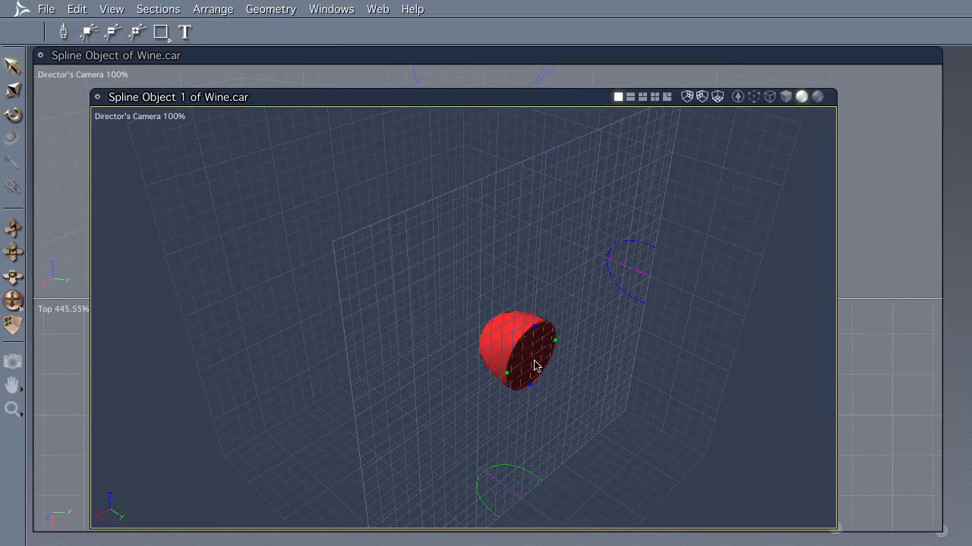
drag(534, 365, 556, 318)
scroll(553, 315, up, 5)
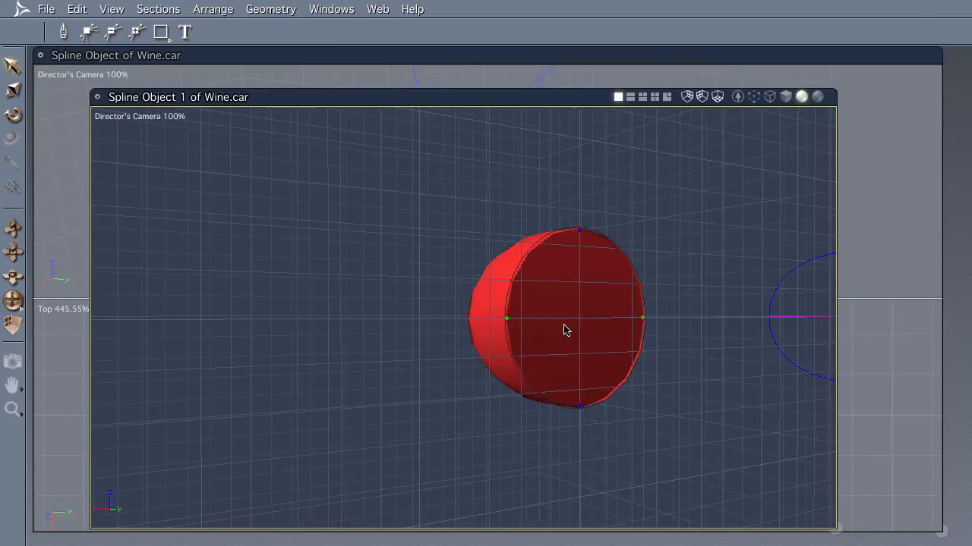
scroll(563, 329, up, 5)
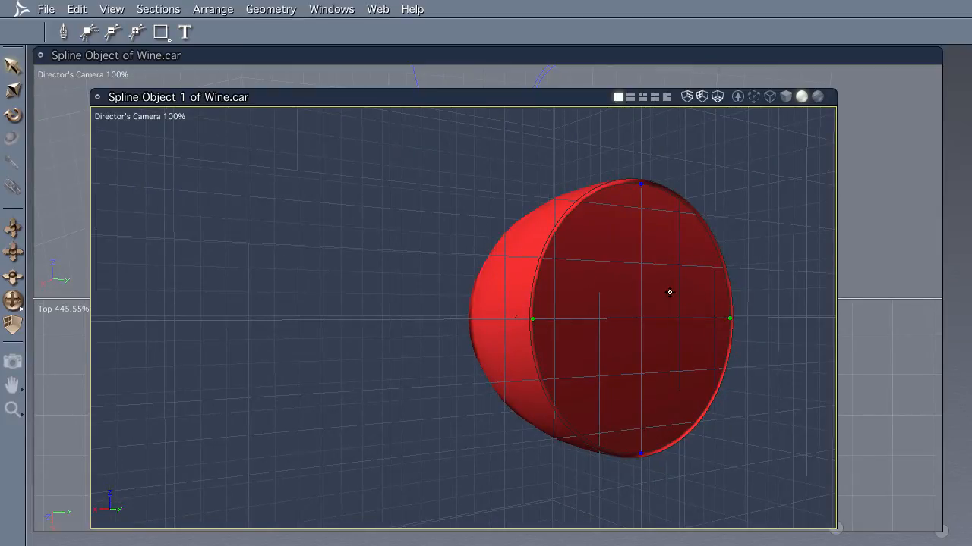
mouse_move(650, 319)
mouse_down()
mouse_move(601, 316)
mouse_move(649, 319)
mouse_up()
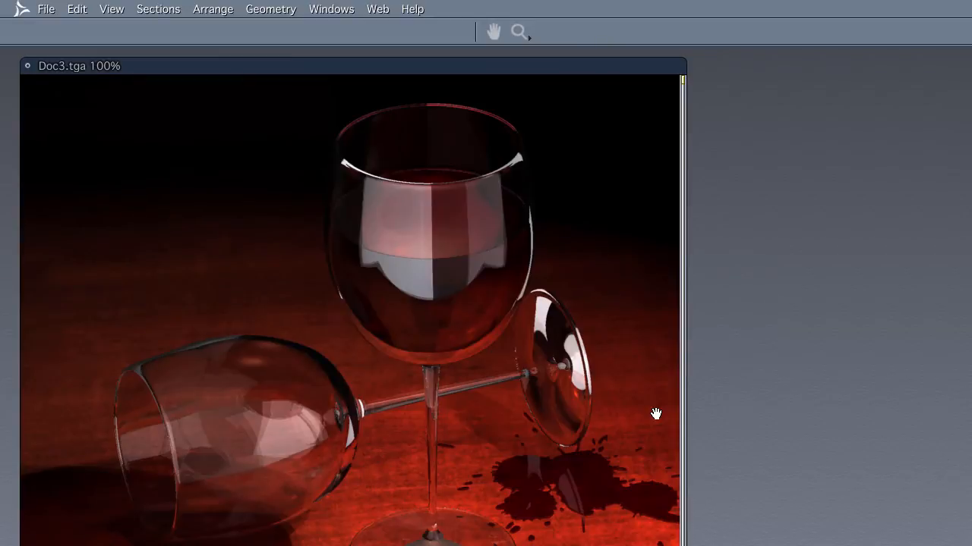
- Close the Doc3.tga render and examine the spline-modelled wine splatter from several angles and up close
key(super+w)
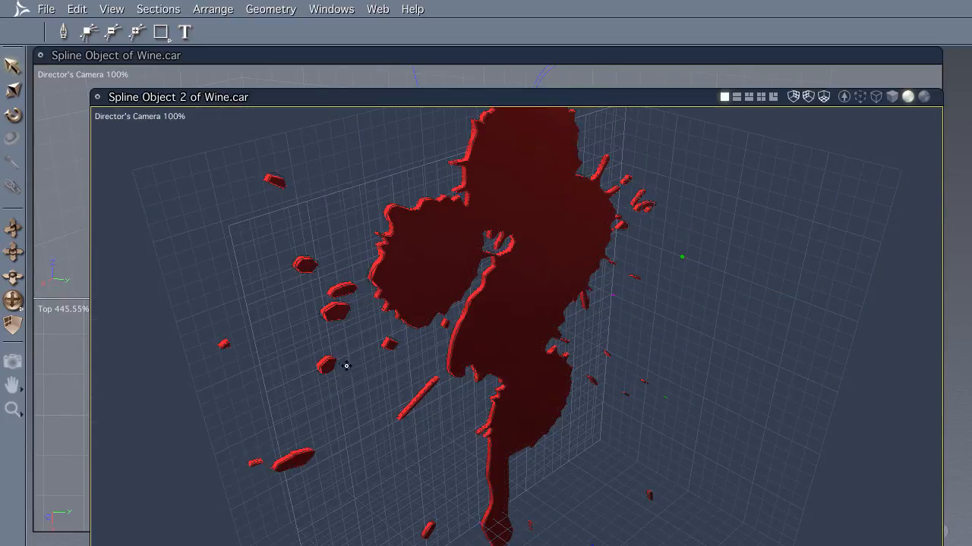
drag(369, 367, 424, 334)
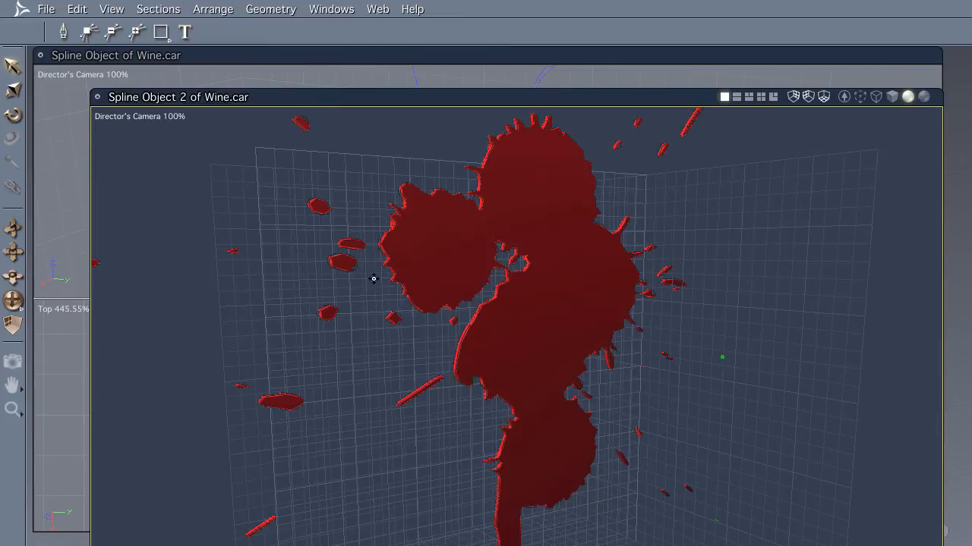
drag(373, 278, 358, 351)
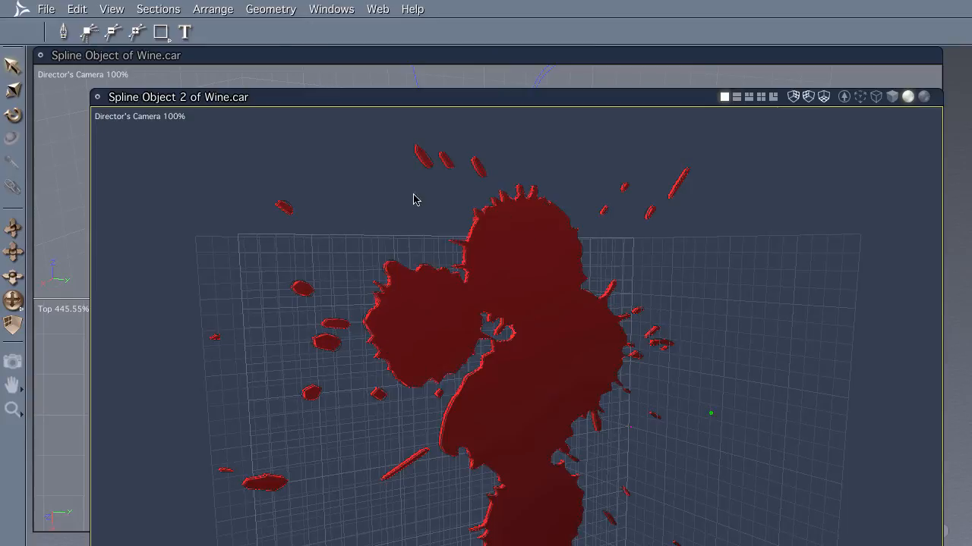
scroll(404, 305, up, 8)
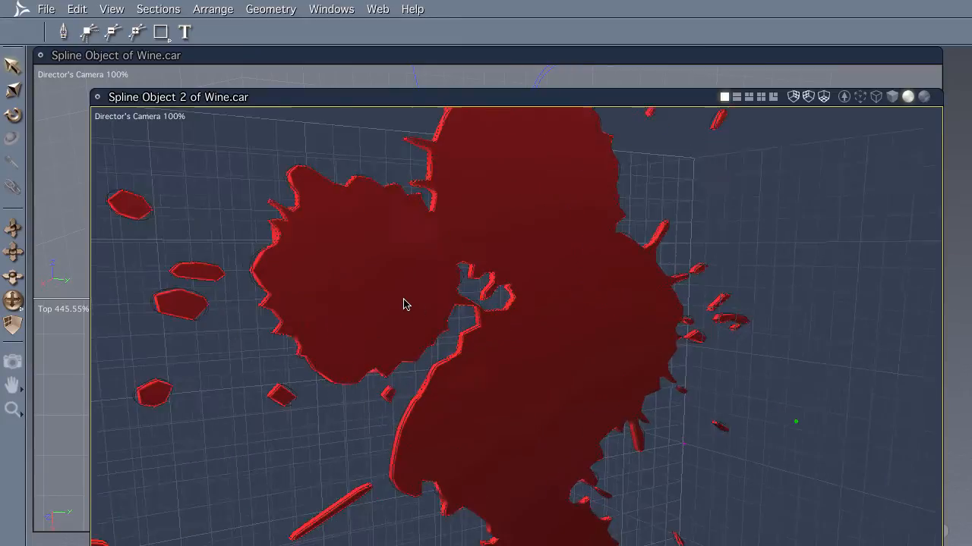
- Examine the splatter's beveled edges and droplets from several angles, and reveal the object's properties and scene instance list
drag(410, 326, 438, 336)
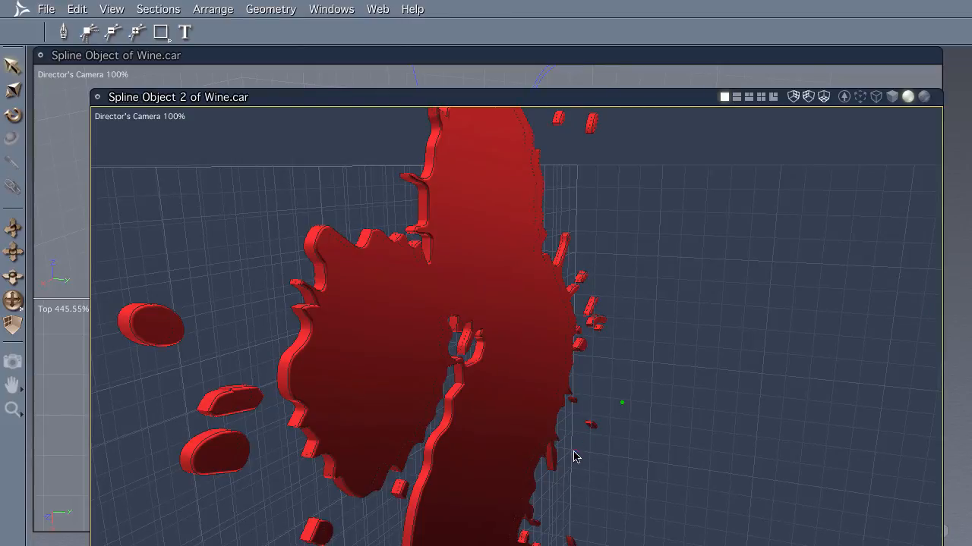
scroll(395, 347, up, 2)
drag(392, 348, 418, 306)
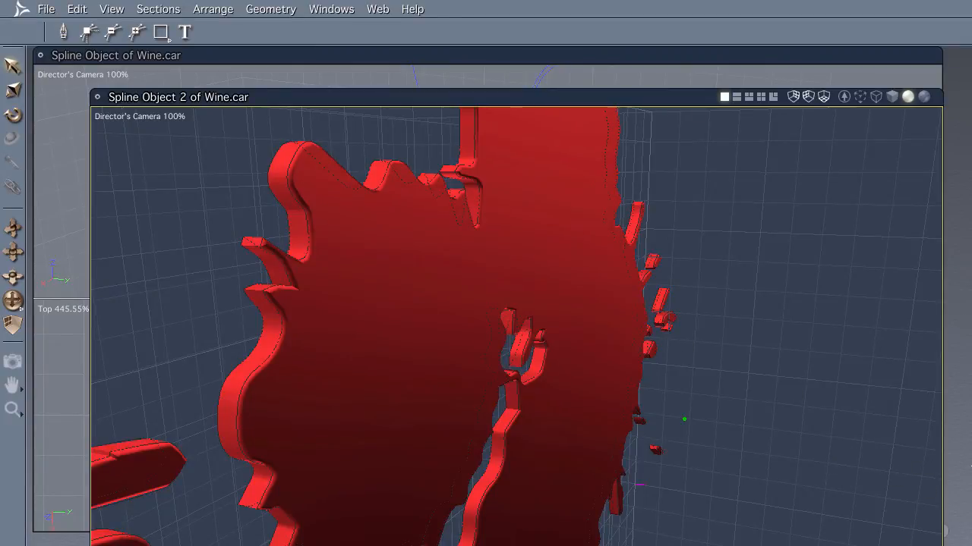
click(967, 463)
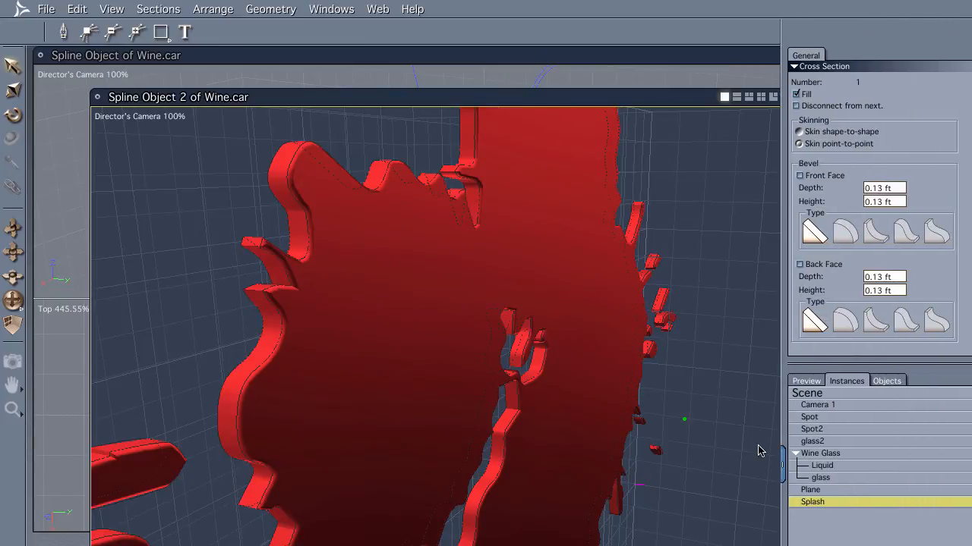
- Select the splatter shape and go to cross section 2 of the spline object
click(292, 164)
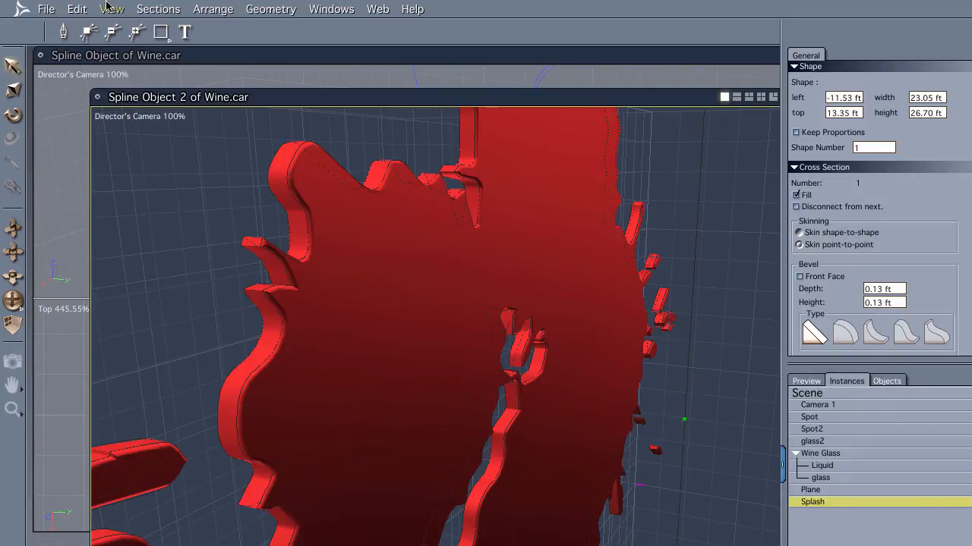
click(158, 9)
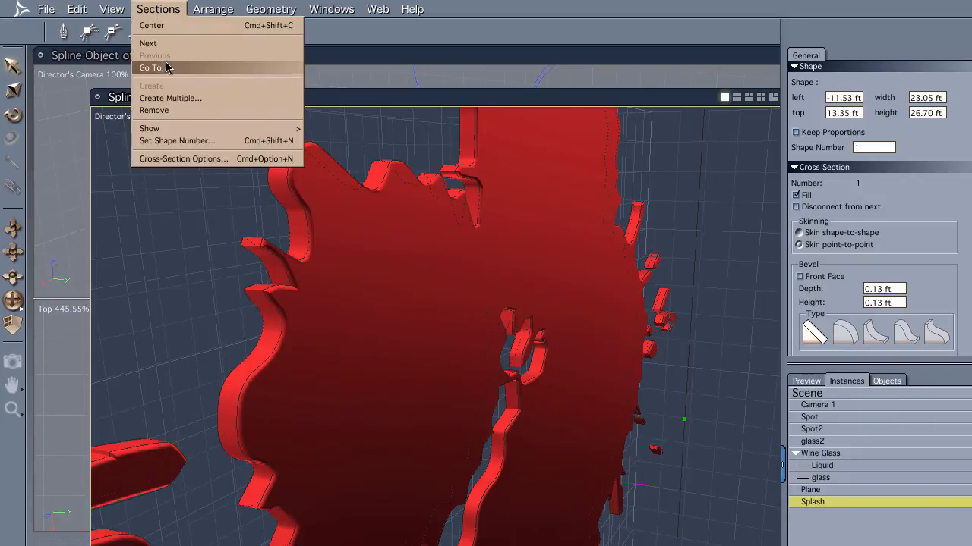
click(166, 68)
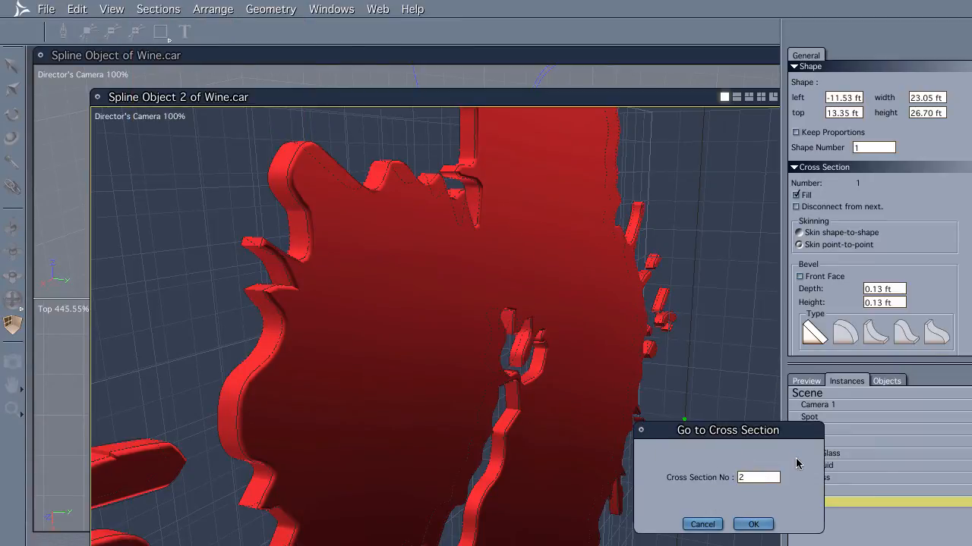
click(749, 525)
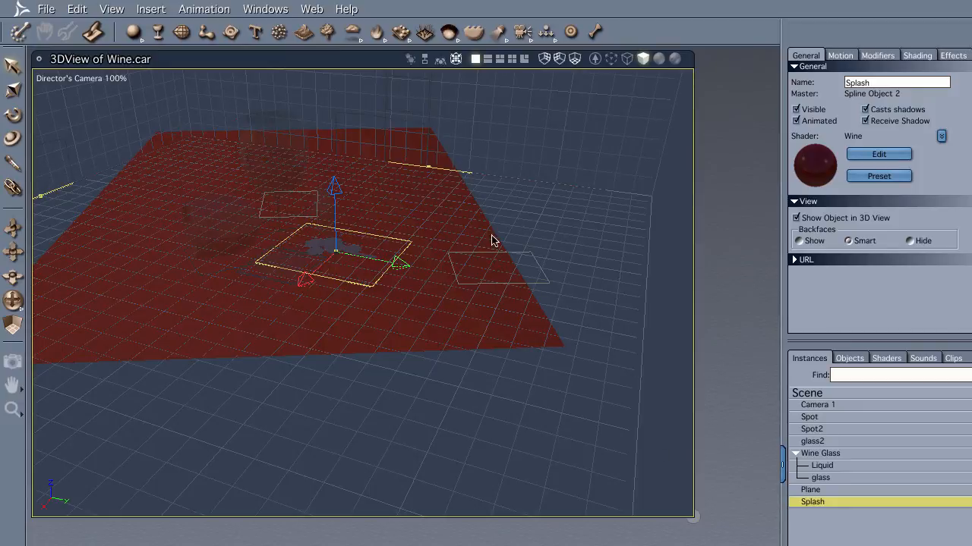
- Open the GLASS shader from the scene's shaders for editing
click(884, 359)
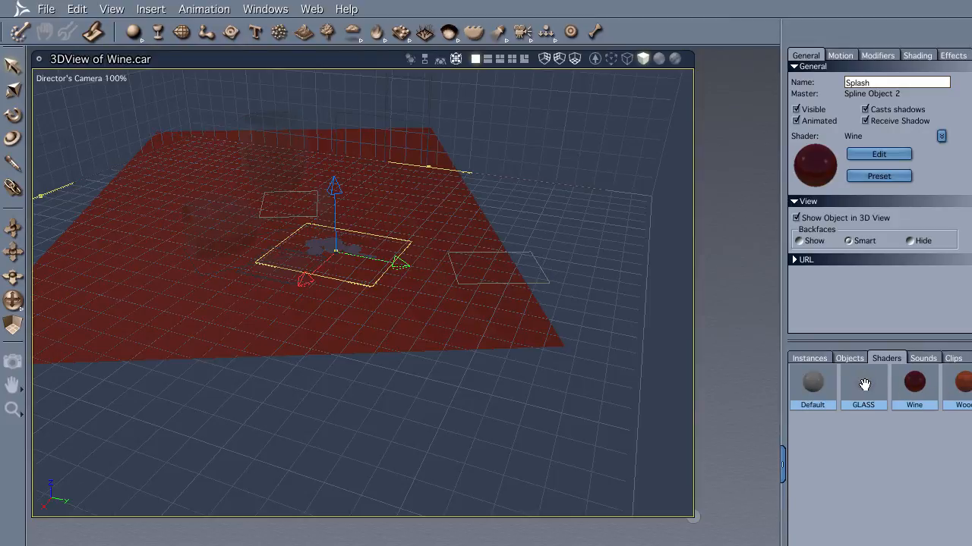
click(862, 384)
double_click(862, 384)
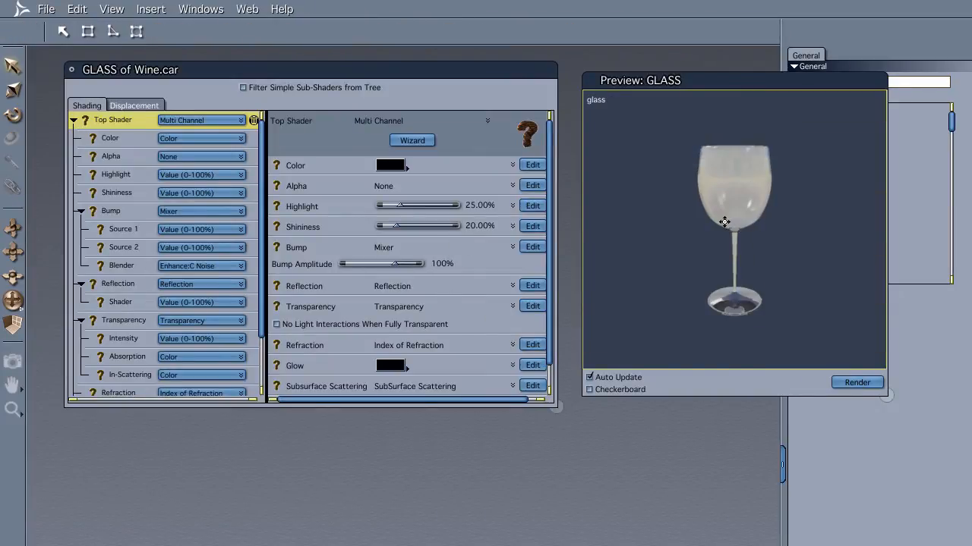
- Tilt the glass preview to look into the bowl, enlarge the shader window and move the preview clear of it
drag(724, 222, 717, 244)
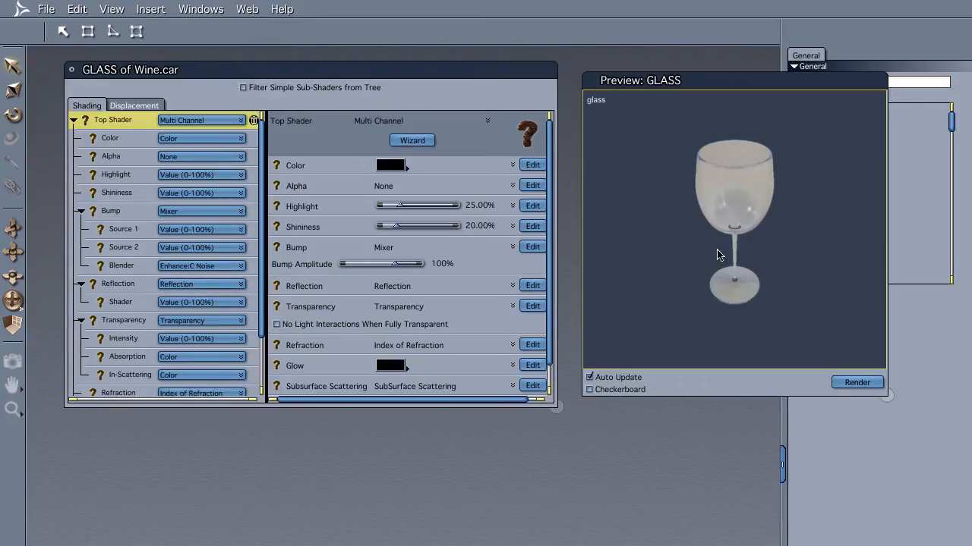
drag(557, 407, 602, 531)
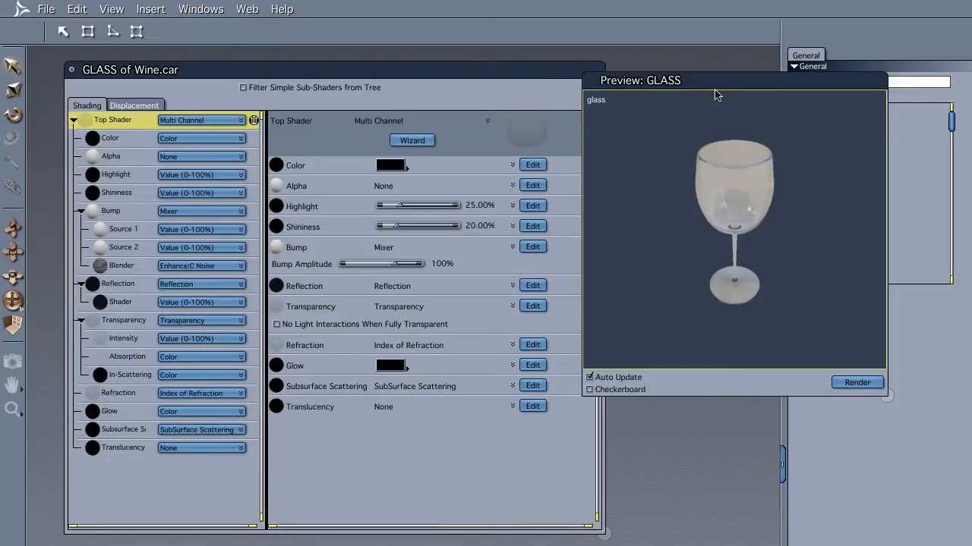
drag(715, 91, 754, 90)
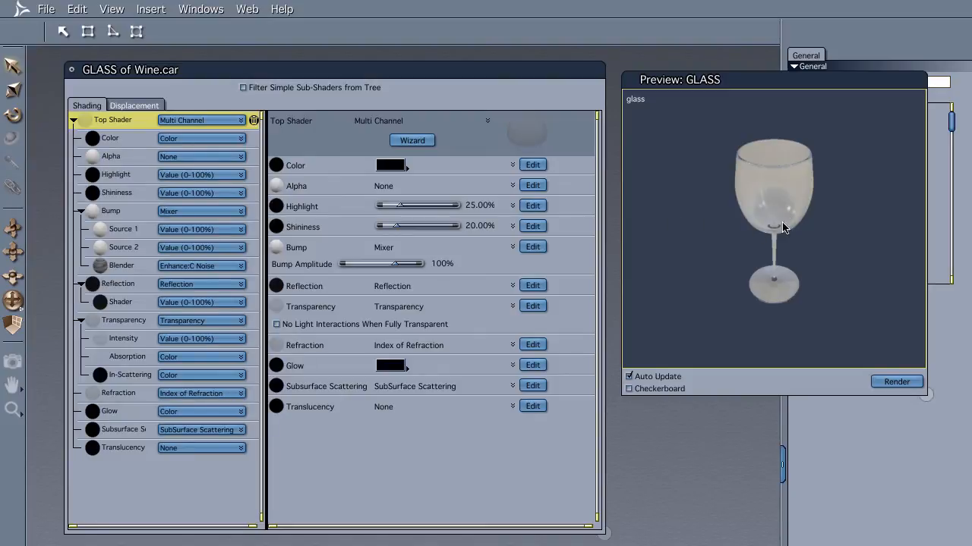
- Try white as the GLASS shader's color and restore it to black
click(408, 173)
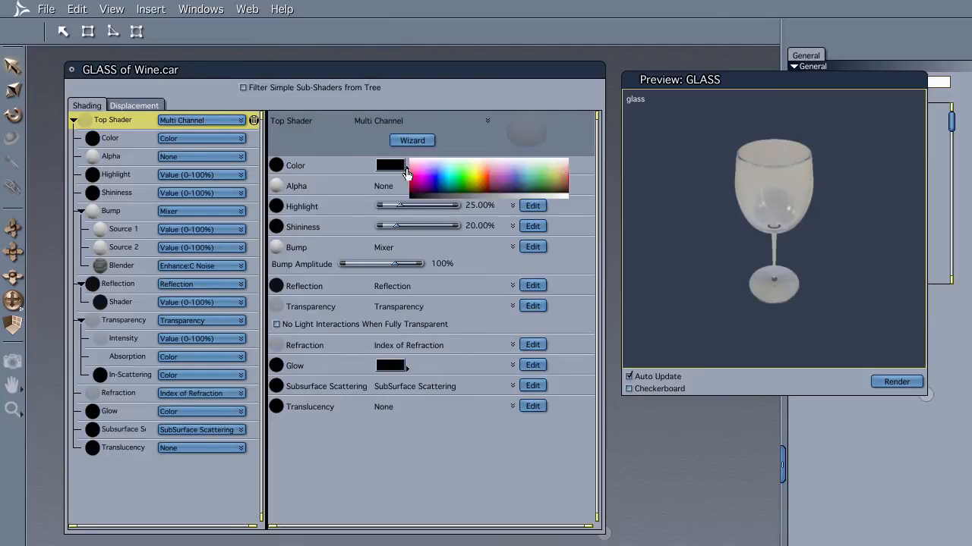
click(558, 196)
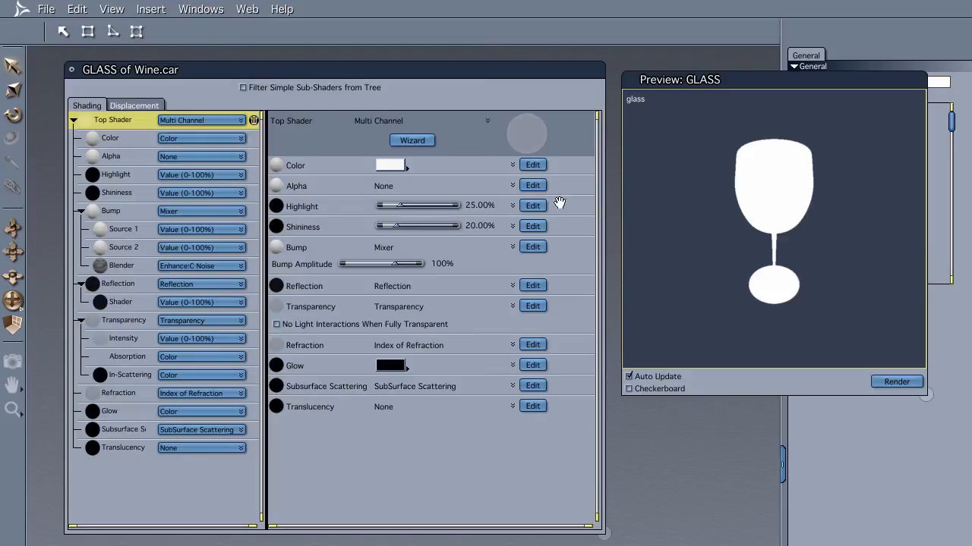
click(407, 172)
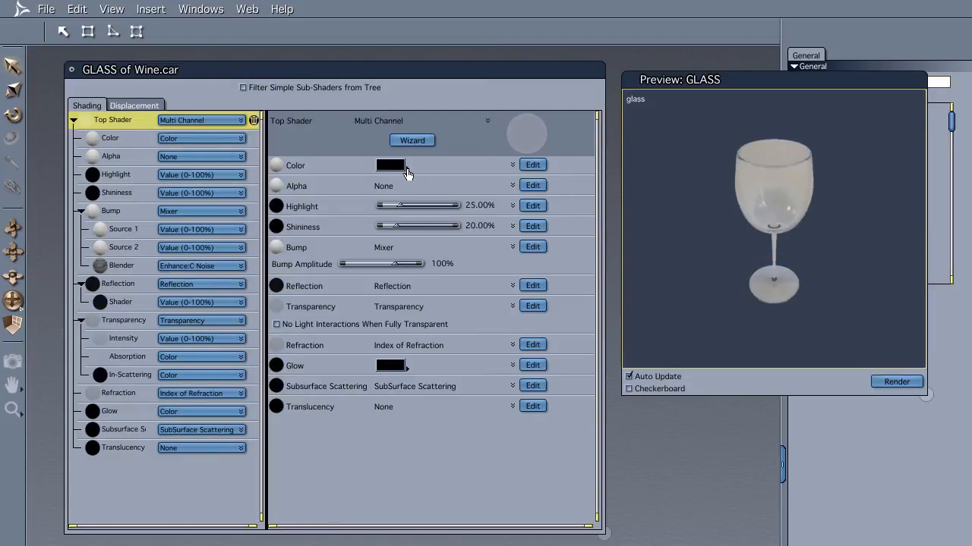
- Review the GLASS shader's transparency settings, including intensity, absorption, Fresnel term and attenuation distance
click(136, 339)
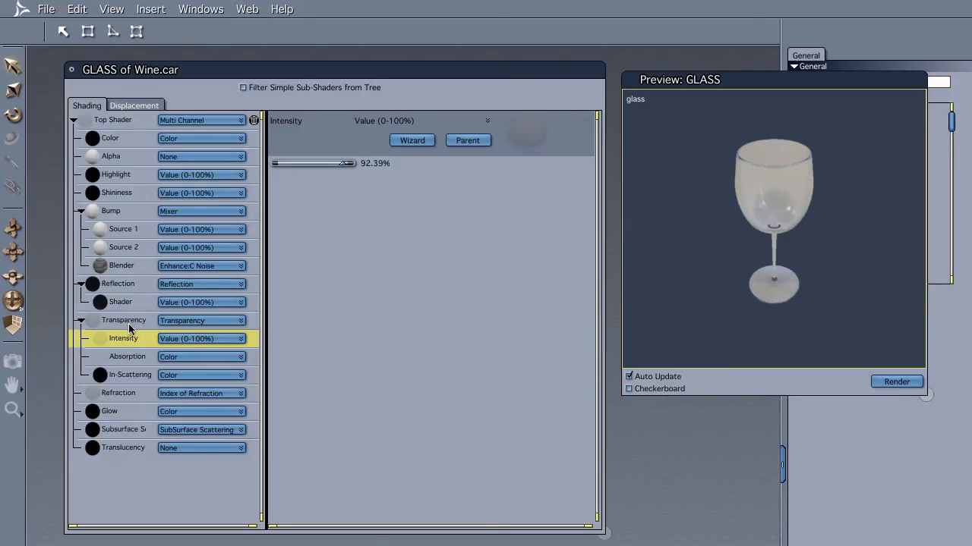
click(133, 359)
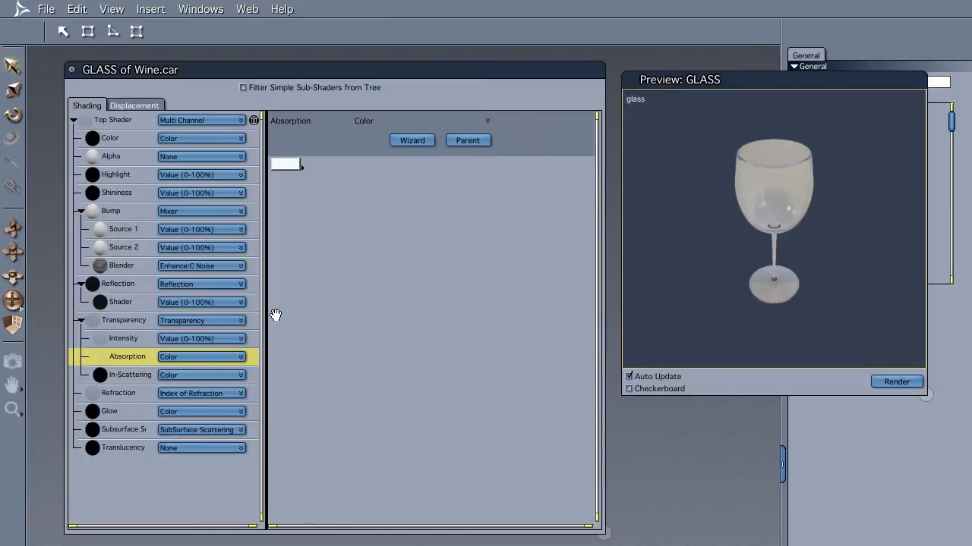
click(135, 320)
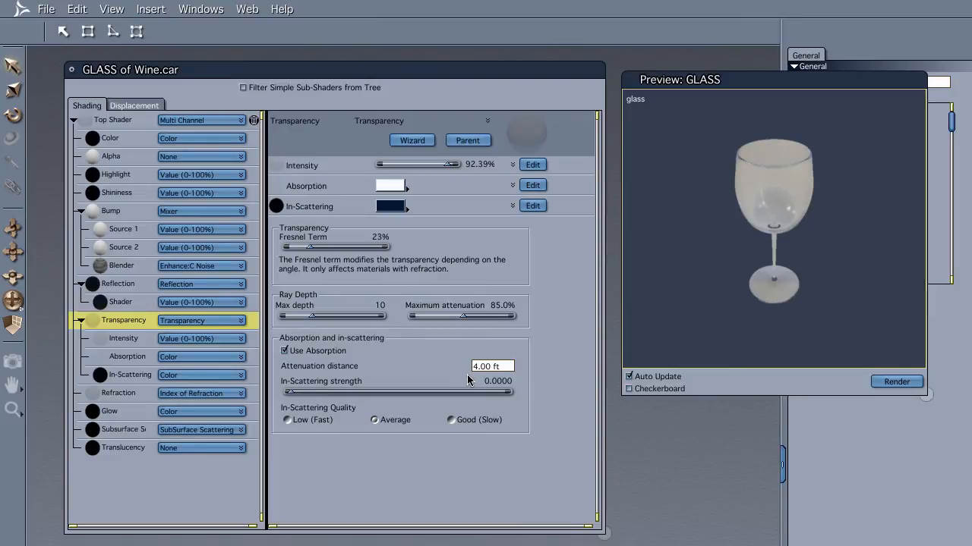
- Close the GLASS shader and view the 3D scene from farther out
key(super+w)
scroll(263, 313, down, 3)
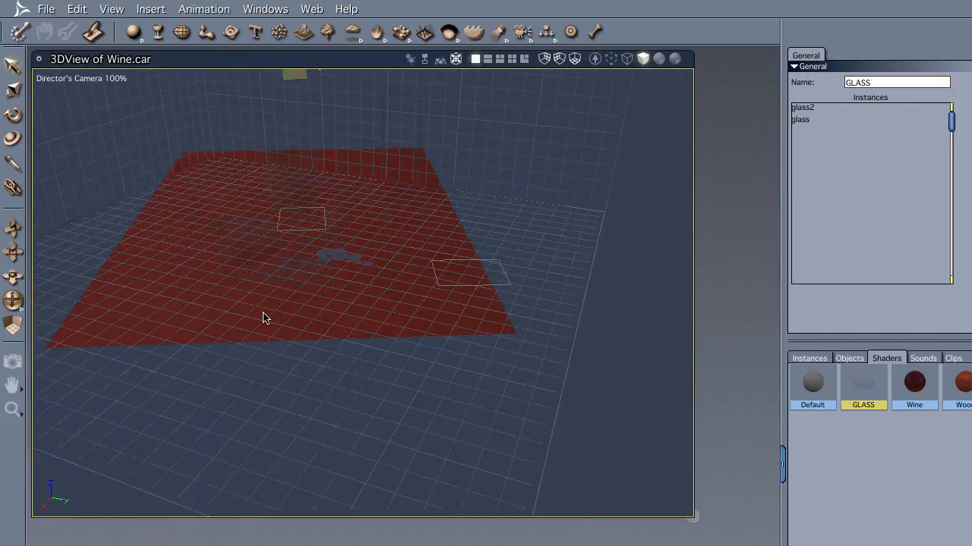
scroll(263, 317, down, 3)
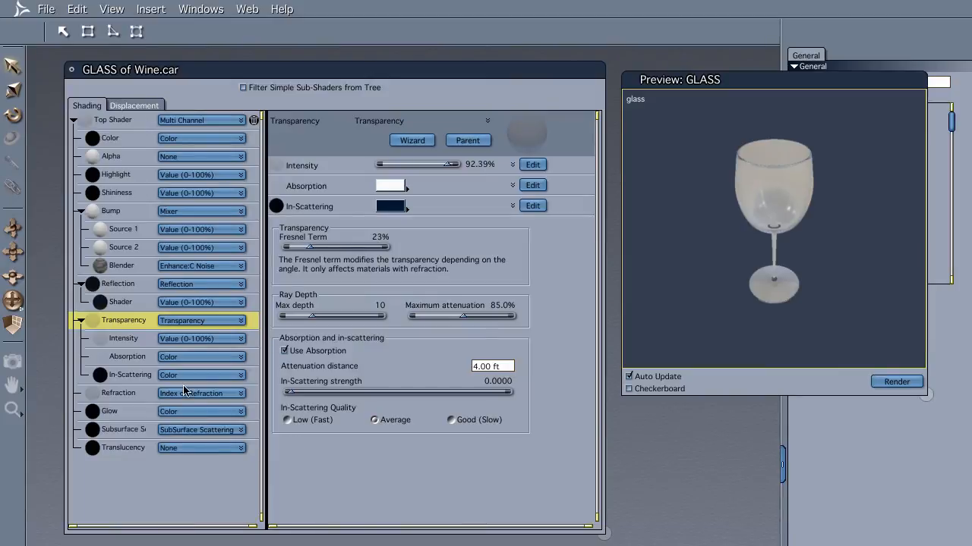
- Review the GLASS shader's refraction material and the noise blender of its bump mixer
click(151, 392)
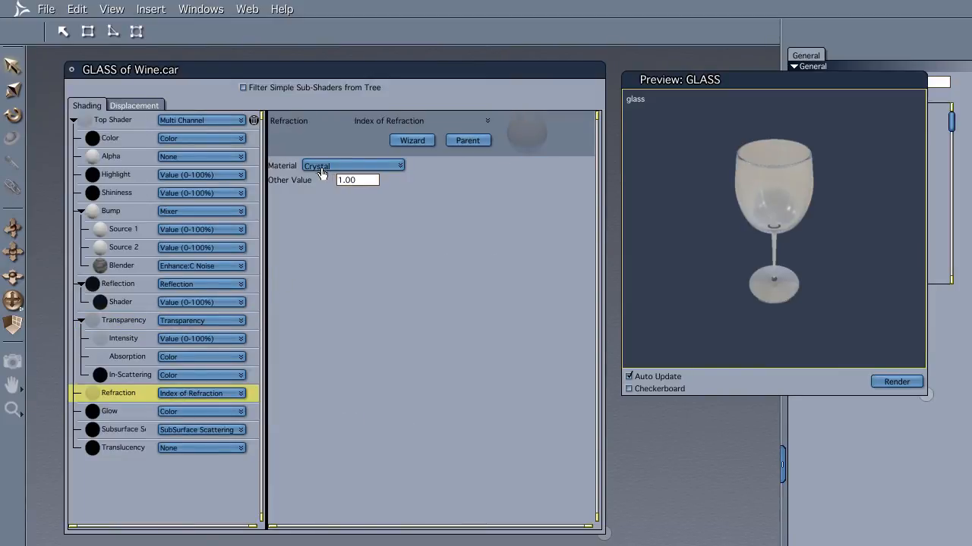
click(136, 214)
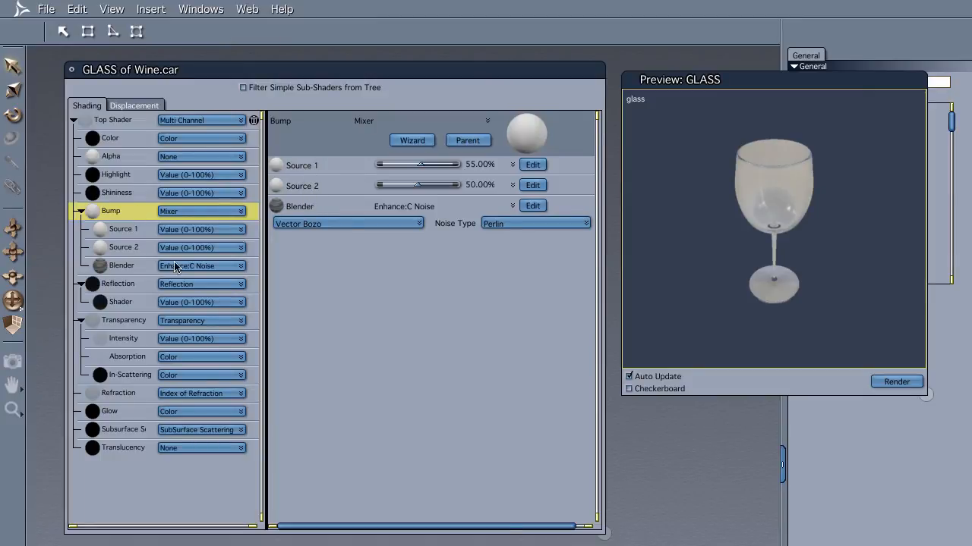
click(125, 265)
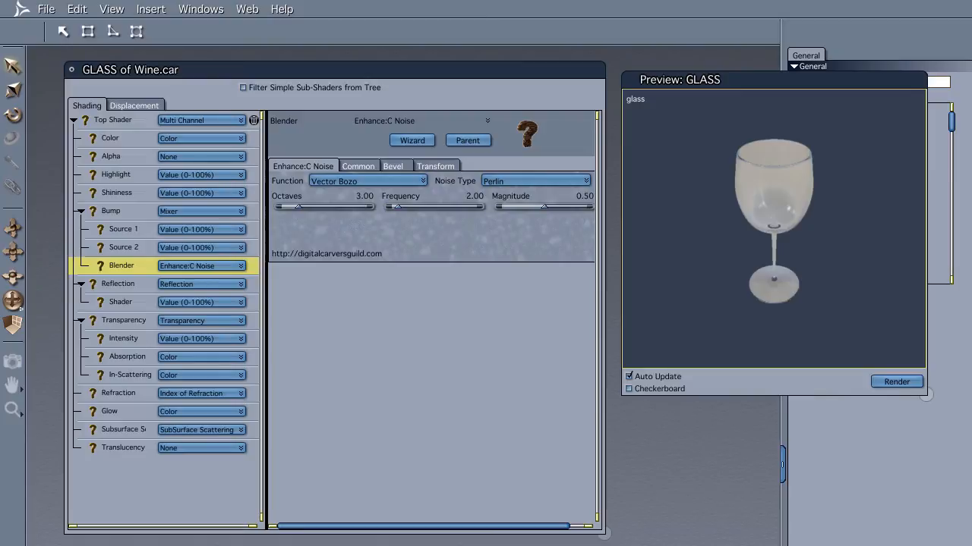
- Open the Wine shader and preview it on the Liquid object
double_click(869, 542)
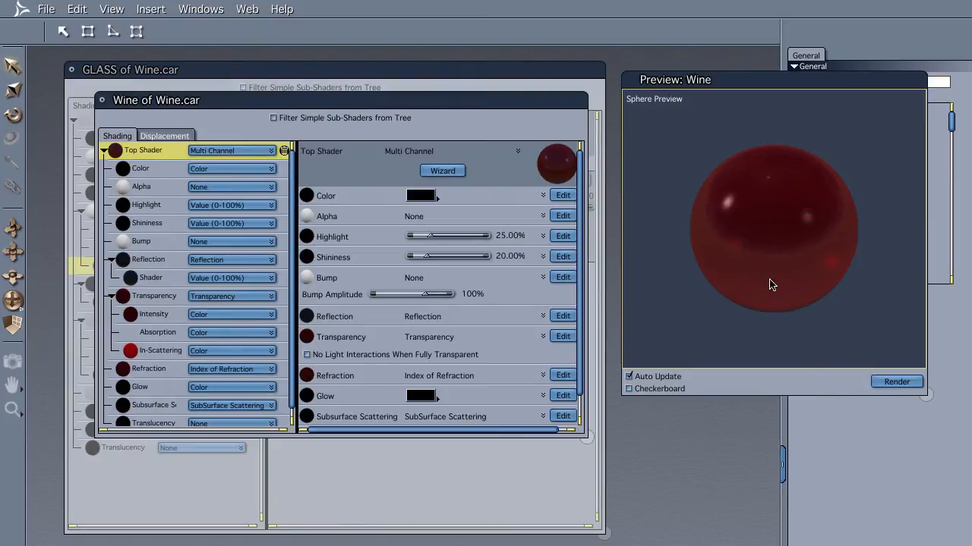
click(664, 100)
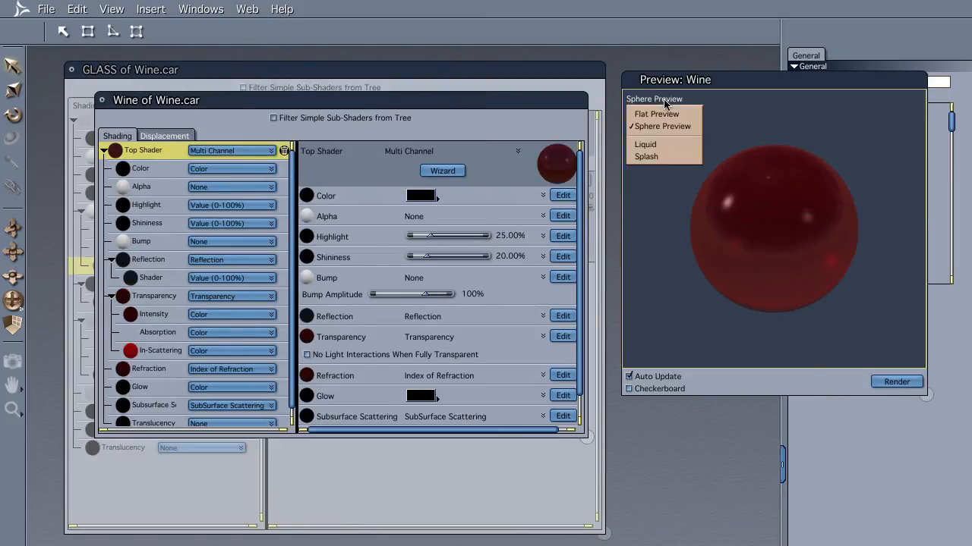
click(647, 145)
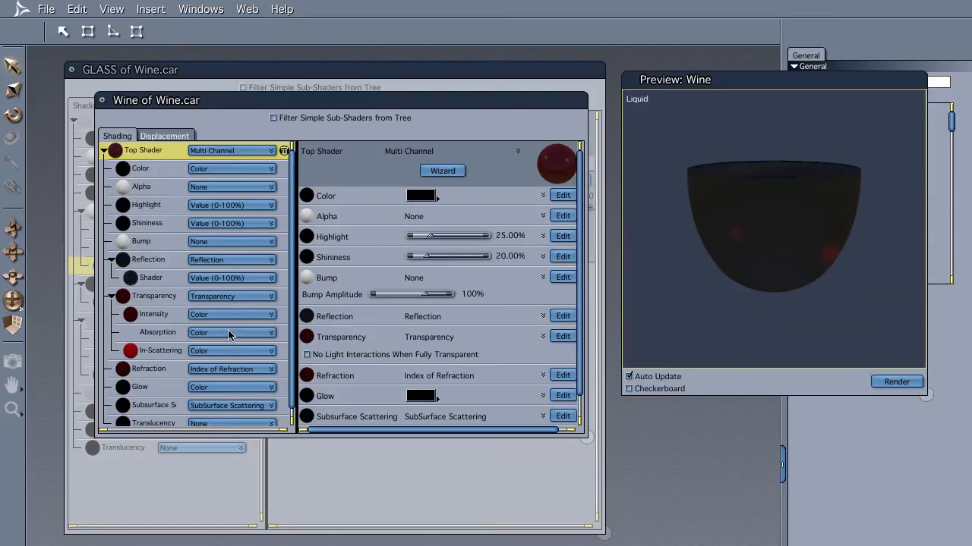
- Review the Wine shader's transparency intensity and absorption settings and compare them with the GLASS shader's transparency
click(156, 314)
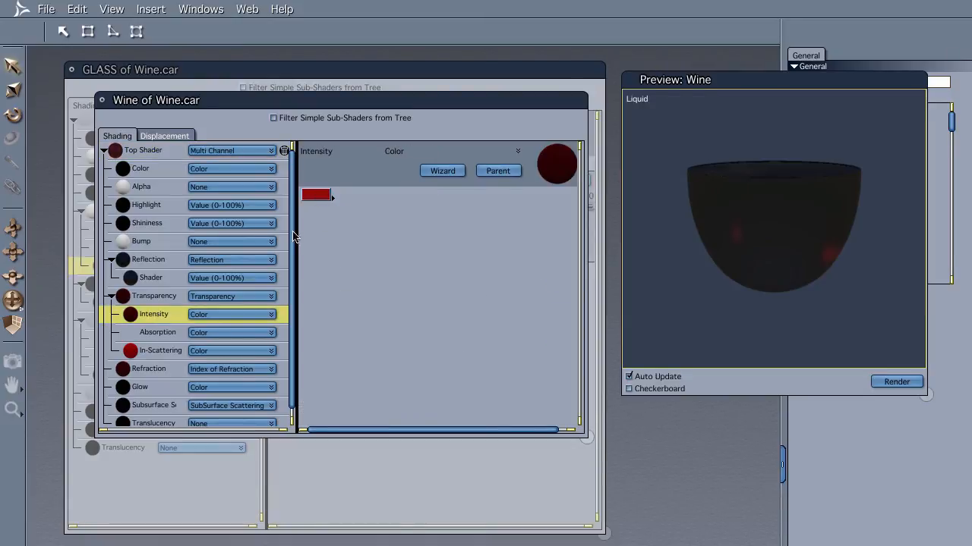
click(160, 334)
click(153, 300)
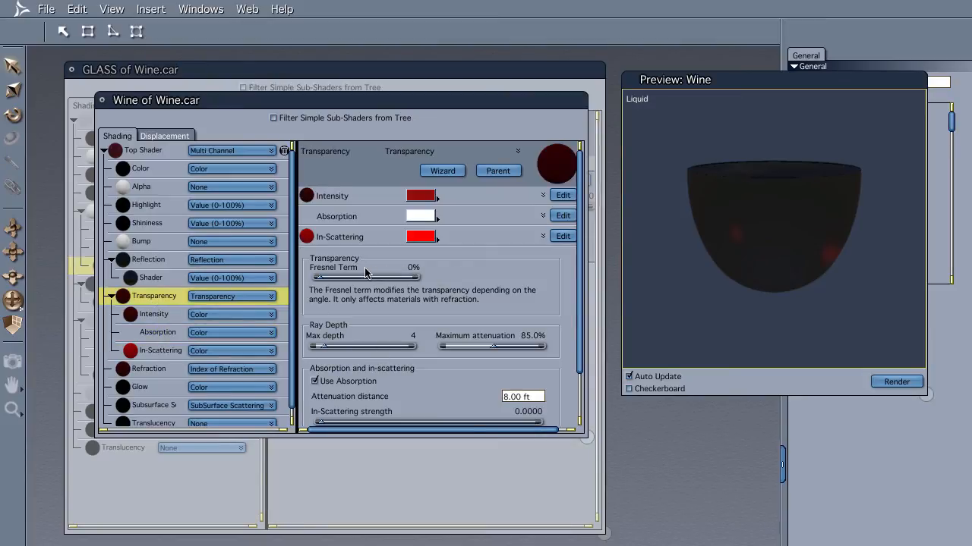
click(270, 82)
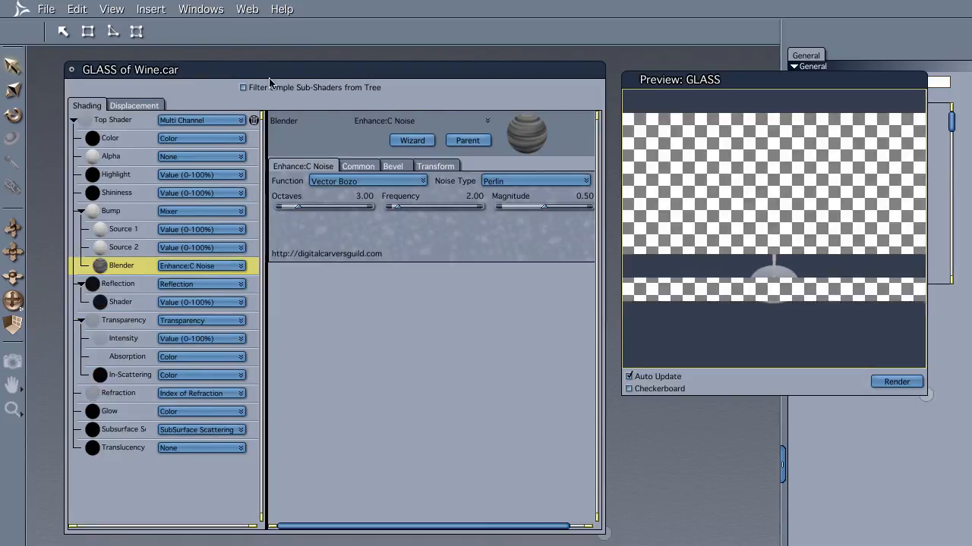
click(119, 320)
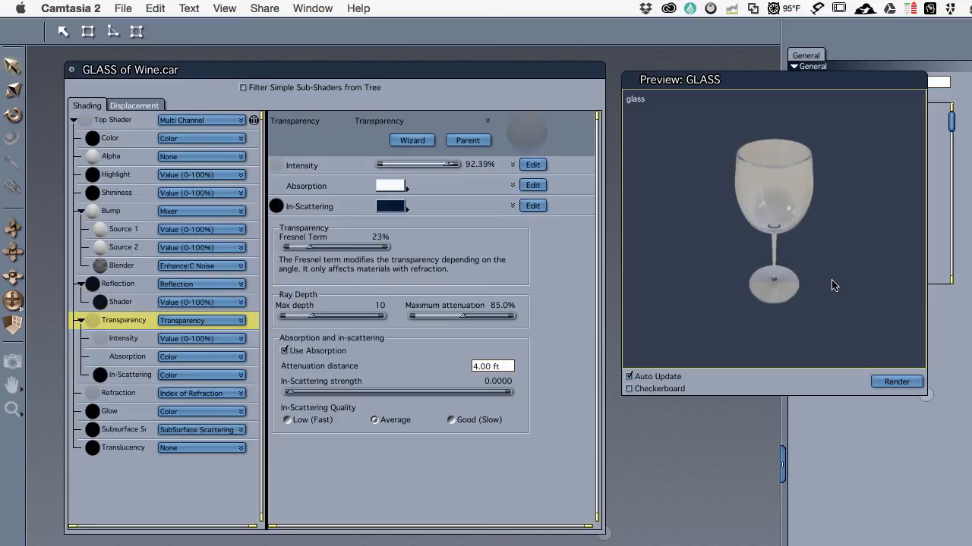
- Switch to Photoshop to show the composited Wine.psd image
key(super+Tab)
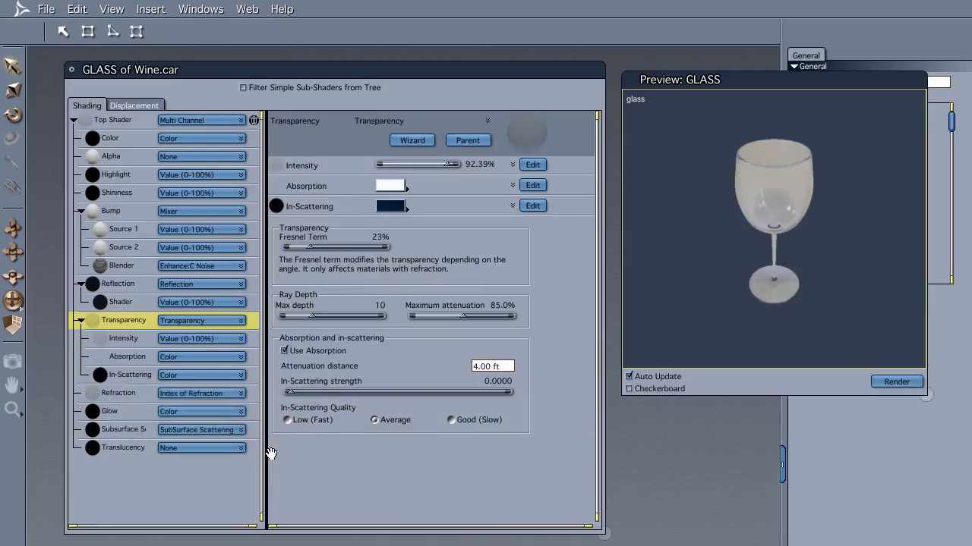
key(super+Tab)
click(399, 460)
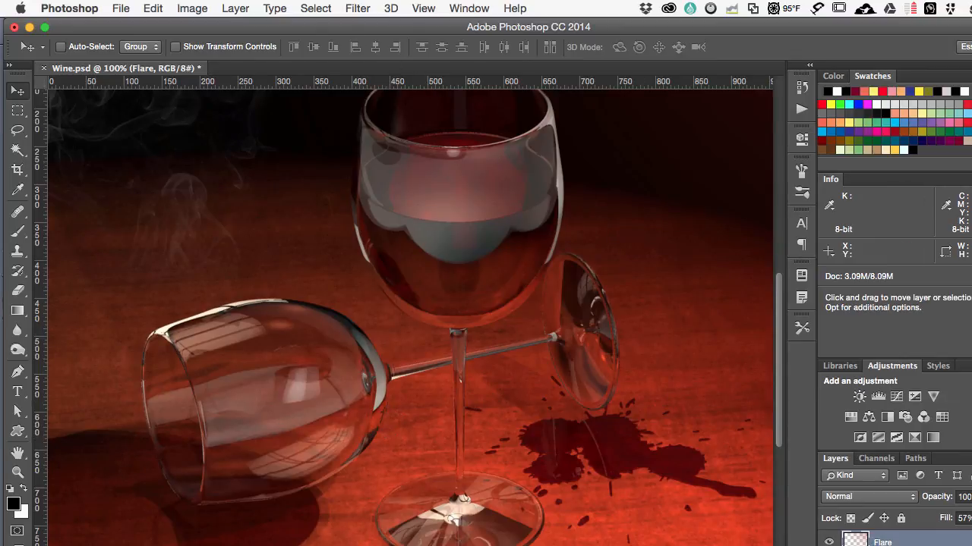
- Widen the side panels, collapse the color swatches and expand the layer list of Wine.psd
mouse_move(970, 304)
mouse_down()
mouse_move(905, 303)
mouse_move(963, 304)
mouse_up()
drag(969, 545, 971, 531)
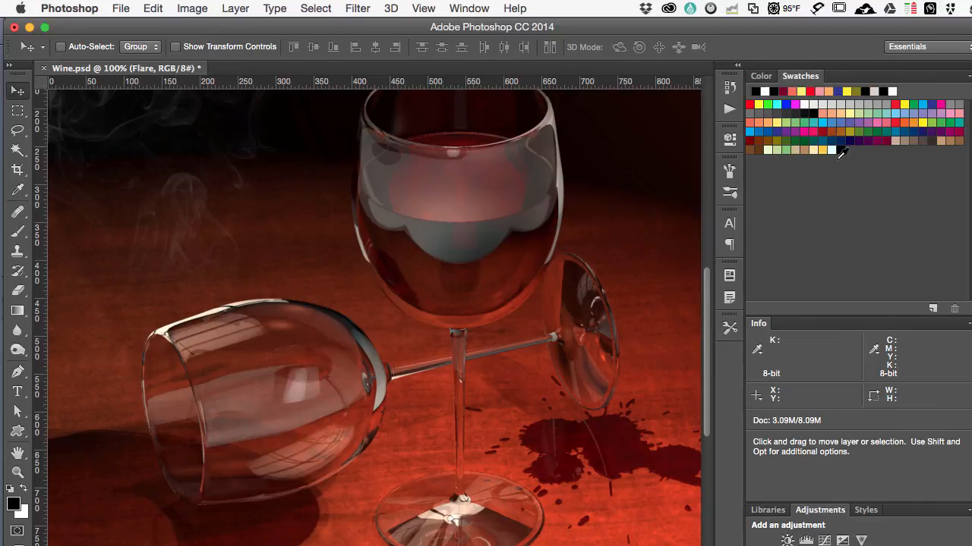
click(807, 78)
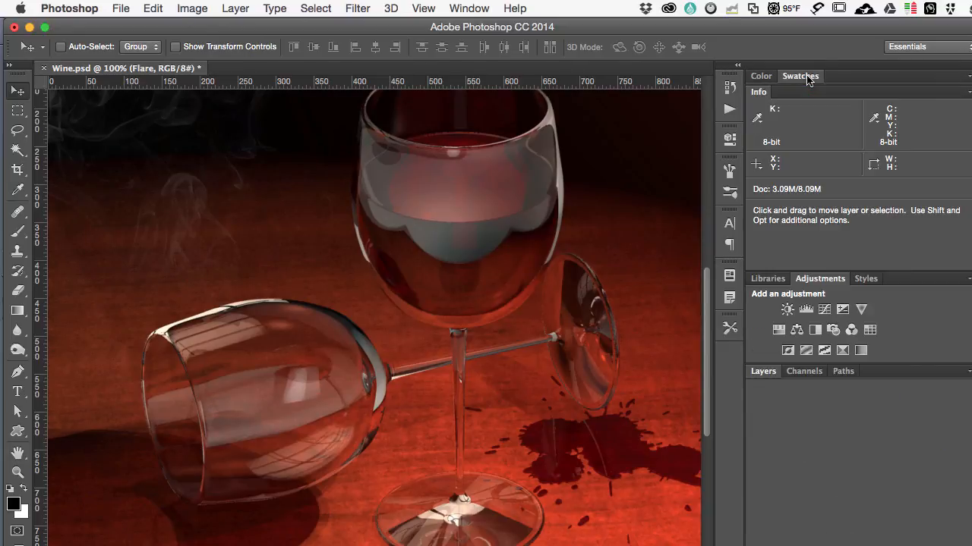
click(768, 374)
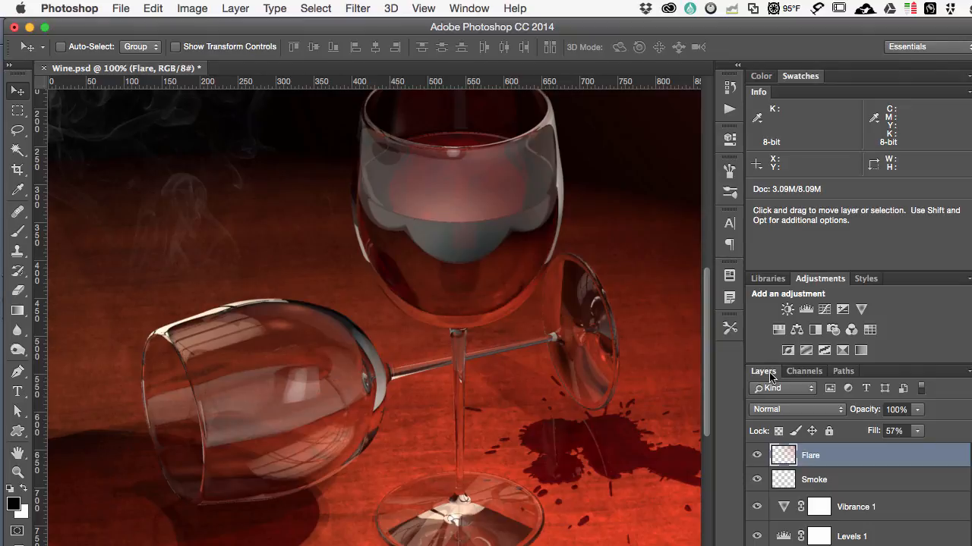
- Collapse the adjustment options to expose the full layer list of Wine.psd and look over the composite around the standing glass
click(821, 281)
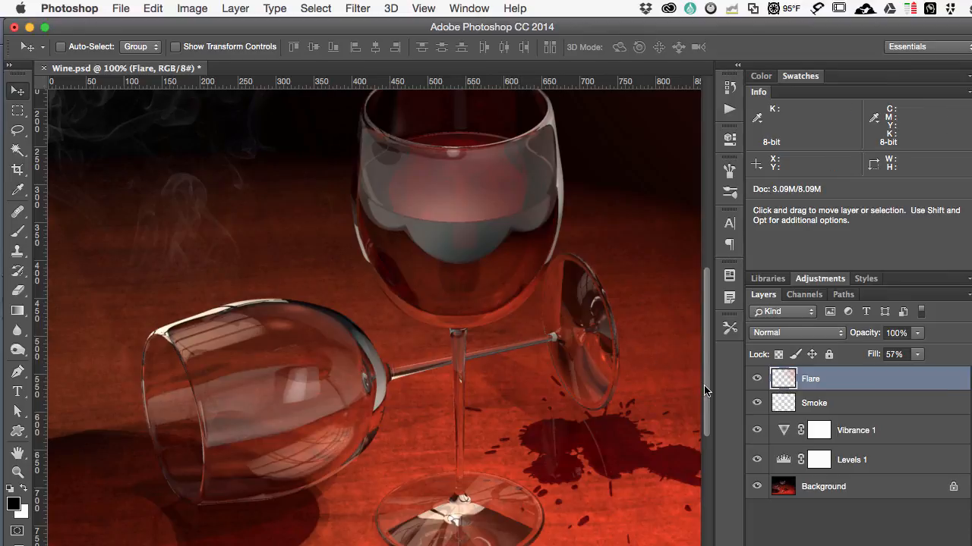
scroll(706, 389, up, 5)
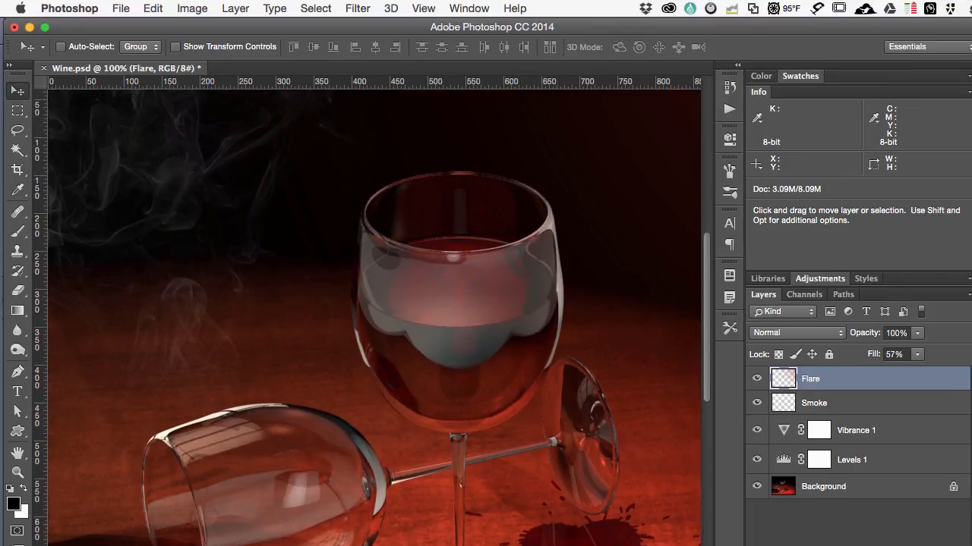
scroll(713, 390, right, 3)
scroll(374, 317, right, 10)
scroll(374, 317, left, 8)
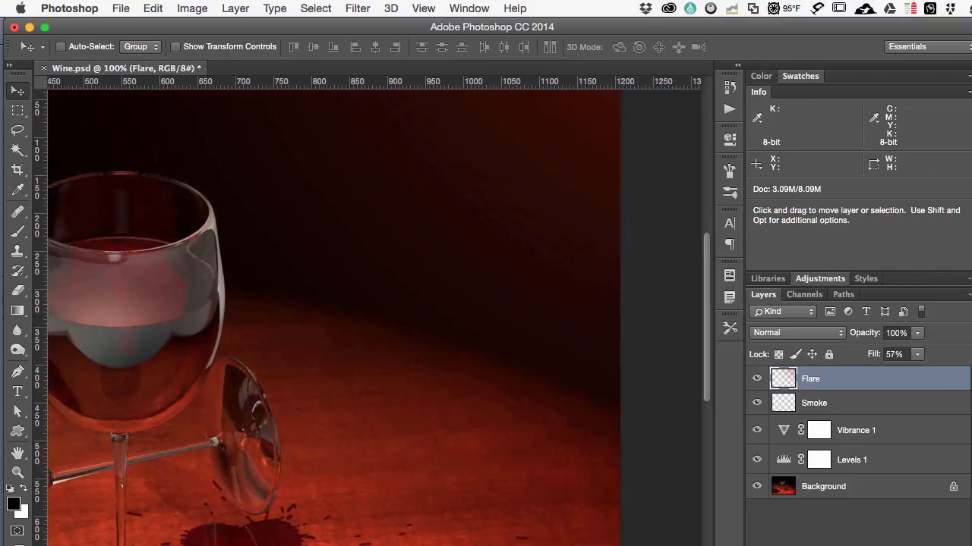
scroll(374, 317, left, 1)
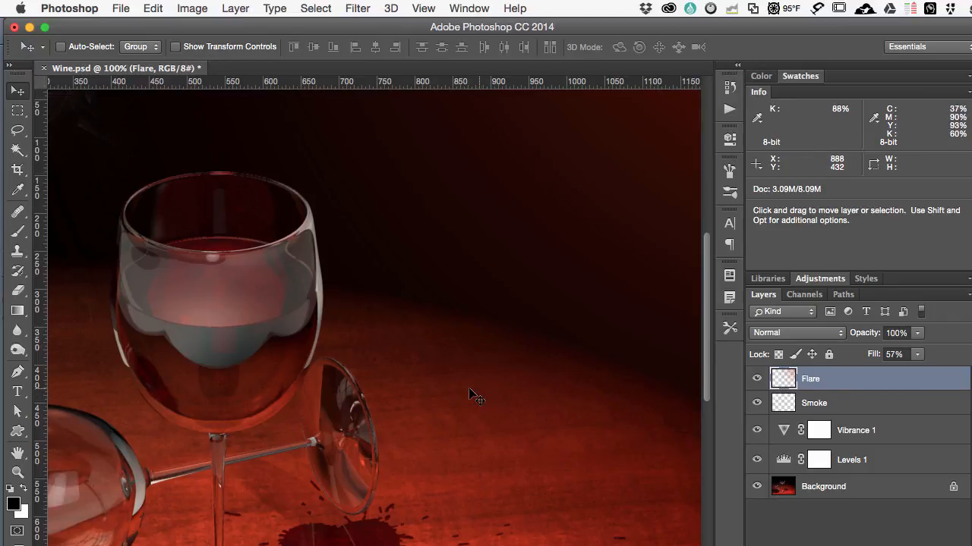
- Hide and show the Flare layer repeatedly to compare the background with and without the warm glow
click(756, 381)
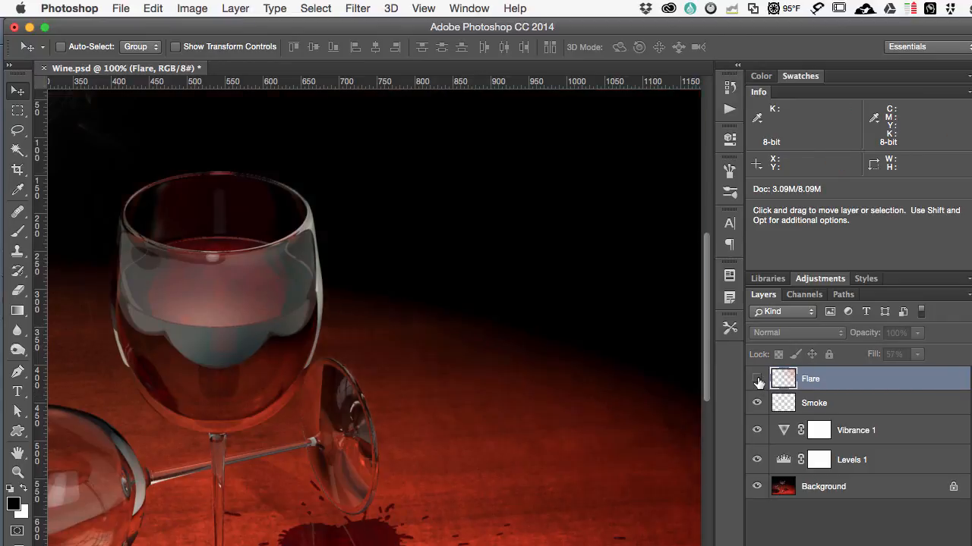
click(757, 380)
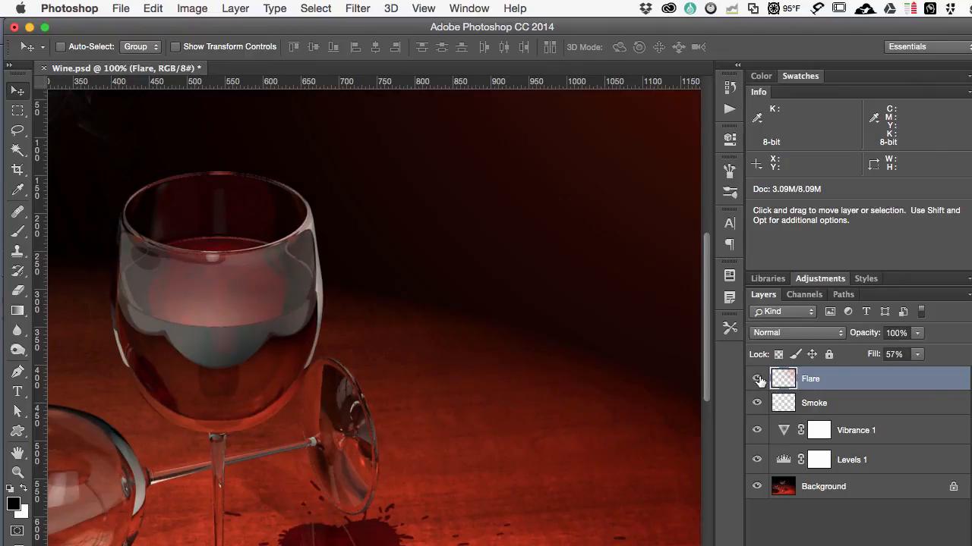
click(757, 380)
click(757, 380)
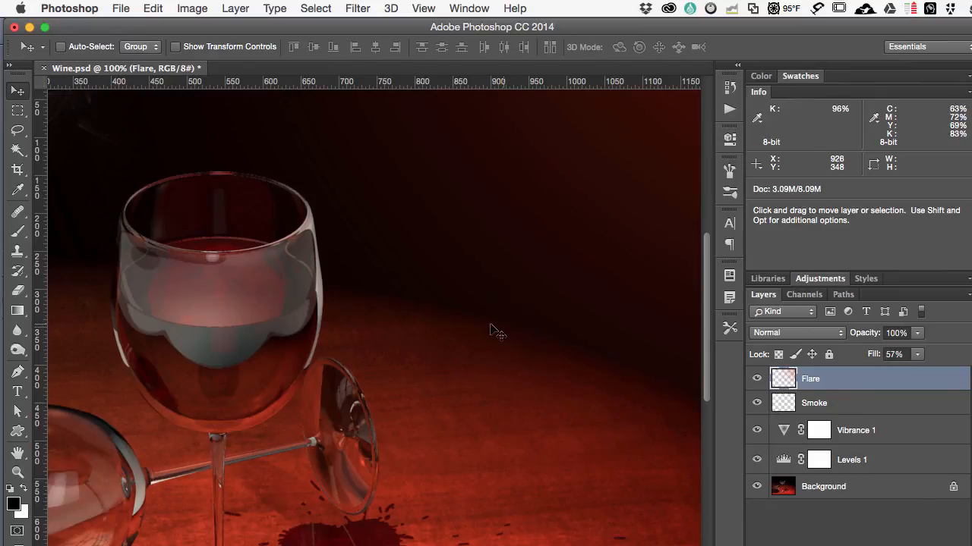
- Bring the smoke beside the standing glass into view and toggle the Smoke layer's visibility to compare its effect
scroll(411, 342, left, 5)
scroll(411, 342, right, 10)
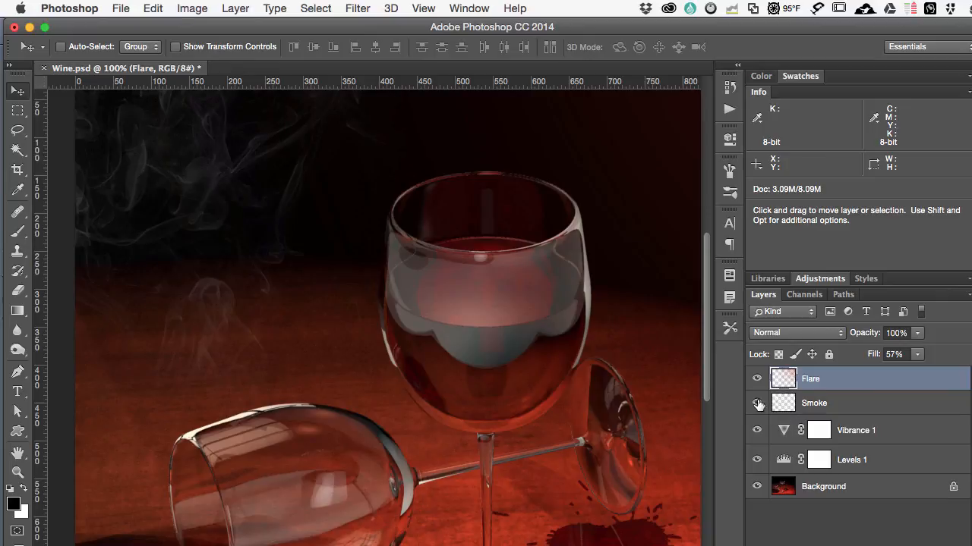
click(757, 403)
click(757, 403)
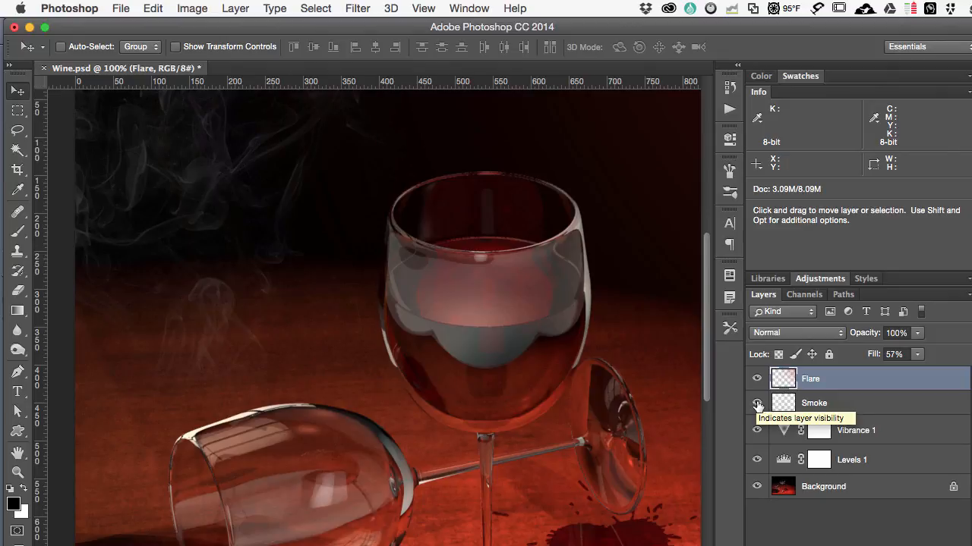
- Select the Smoke layer and set its fill to 31%
click(891, 411)
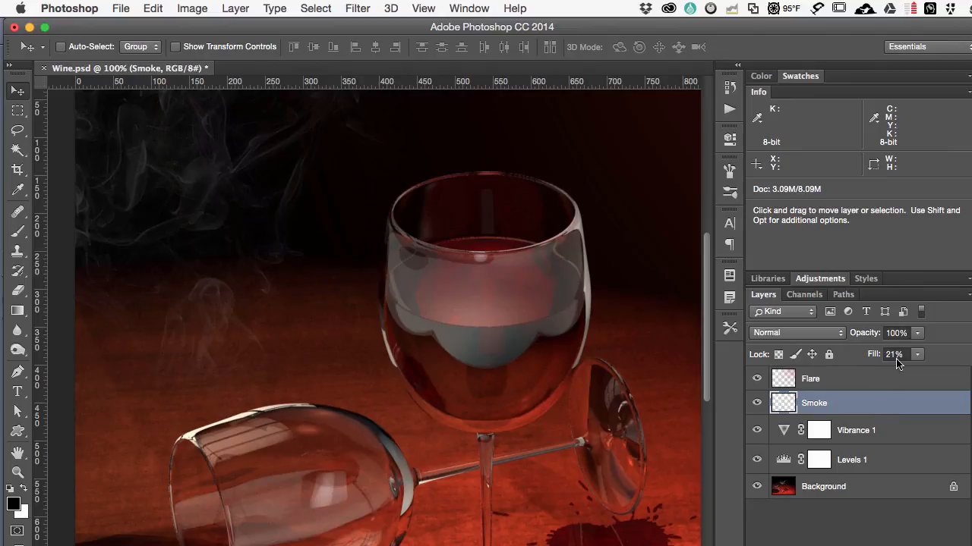
click(918, 358)
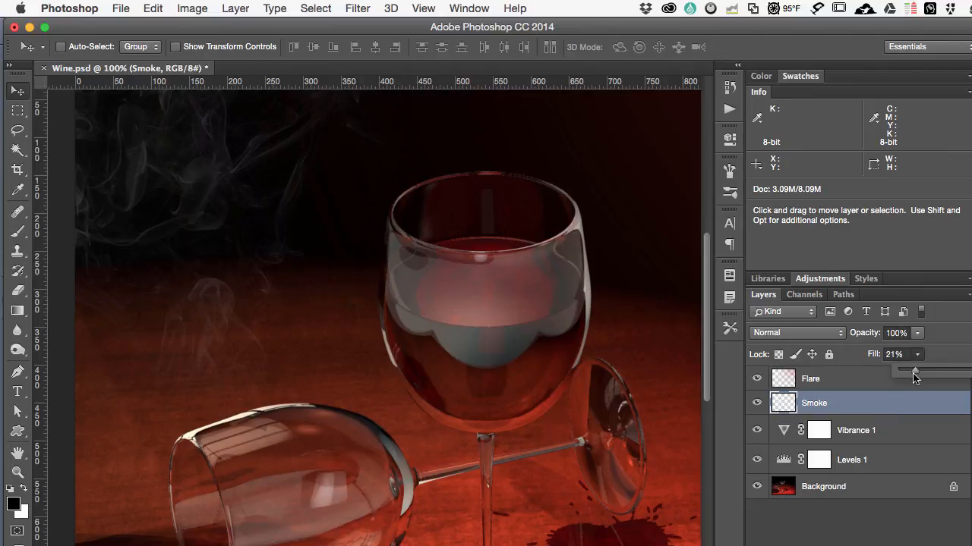
mouse_move(915, 372)
mouse_down()
mouse_move(971, 370)
mouse_move(885, 372)
mouse_move(922, 377)
mouse_up()
- Hide the Smoke, Flare, Vibrance 1 and Levels 1 layers one by one, leaving only the Background render visible
click(757, 404)
click(757, 379)
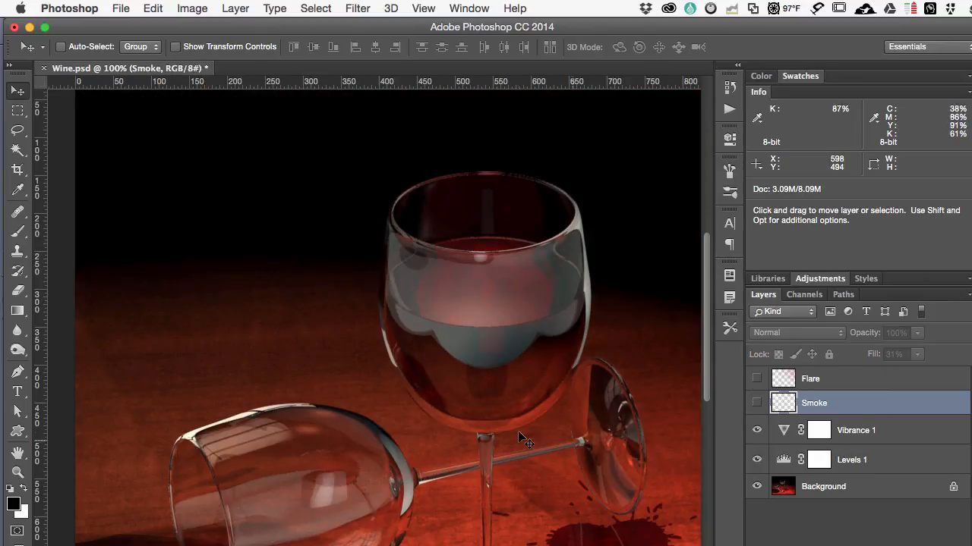
scroll(617, 454, up, 2)
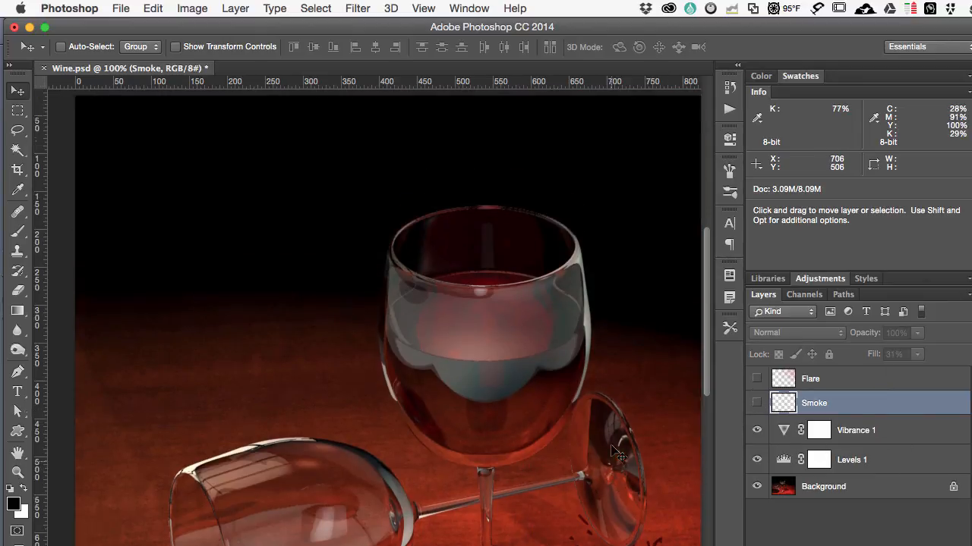
scroll(617, 454, down, 8)
click(757, 430)
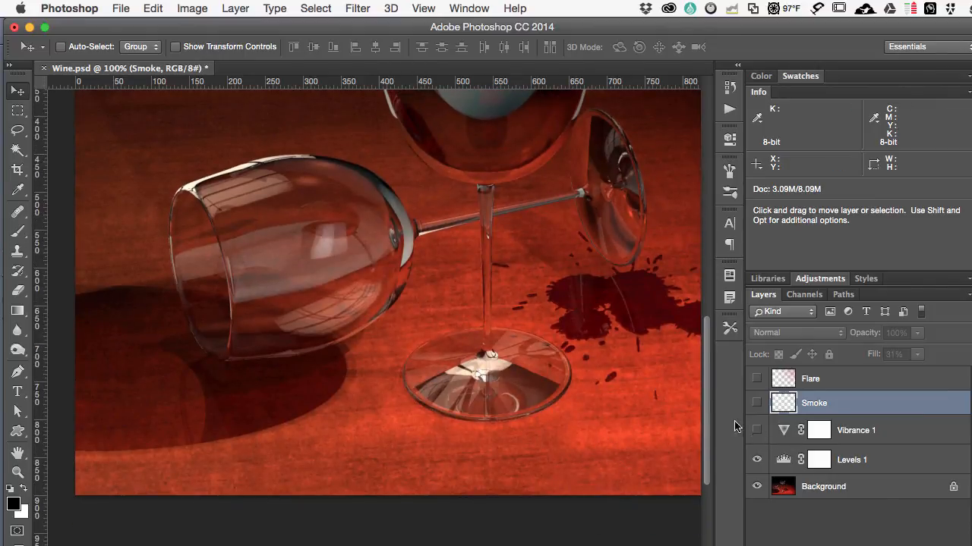
scroll(538, 347, up, 3)
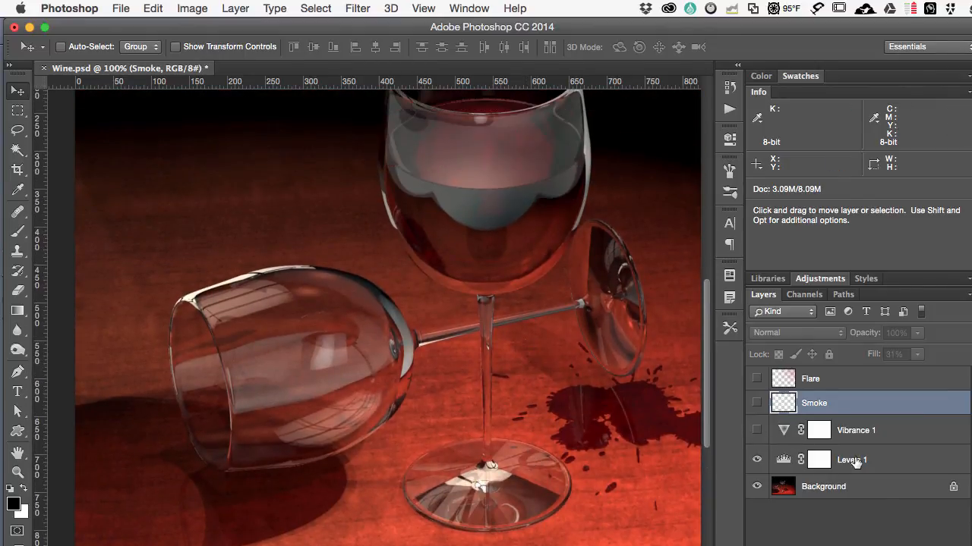
click(757, 460)
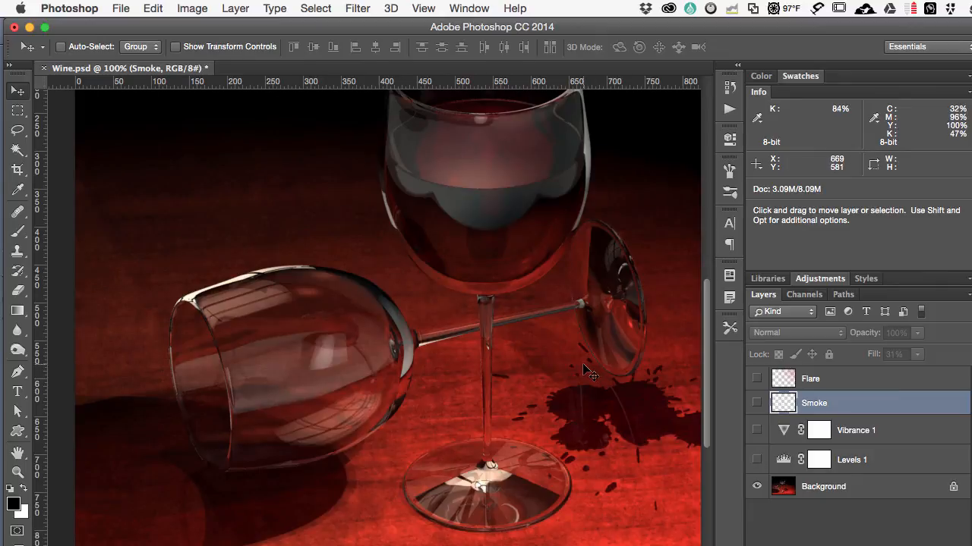
- Inspect the unprocessed Background render, and make the Levels 1 adjustment visible again to compare the brightness of the glasses and table
scroll(588, 371, up, 3)
scroll(588, 372, right, 4)
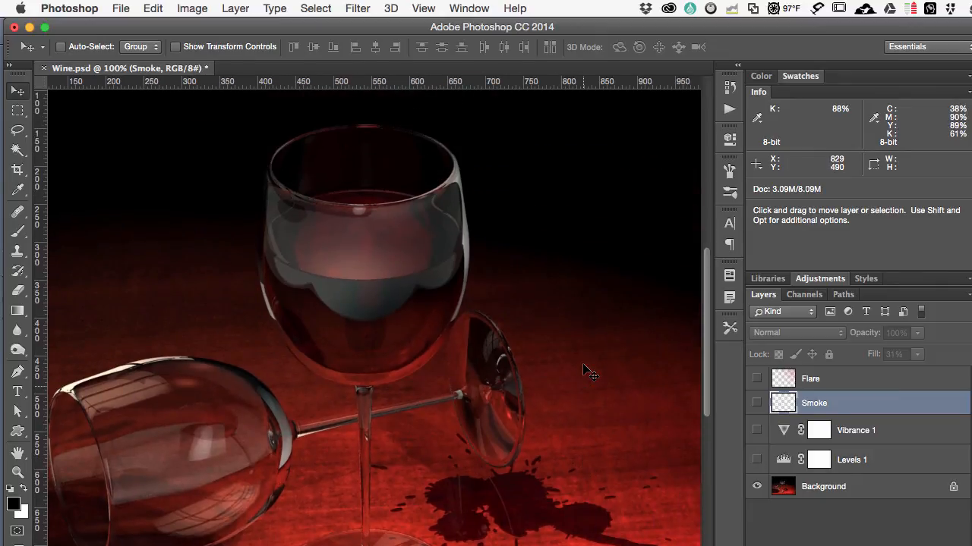
scroll(588, 371, left, 3)
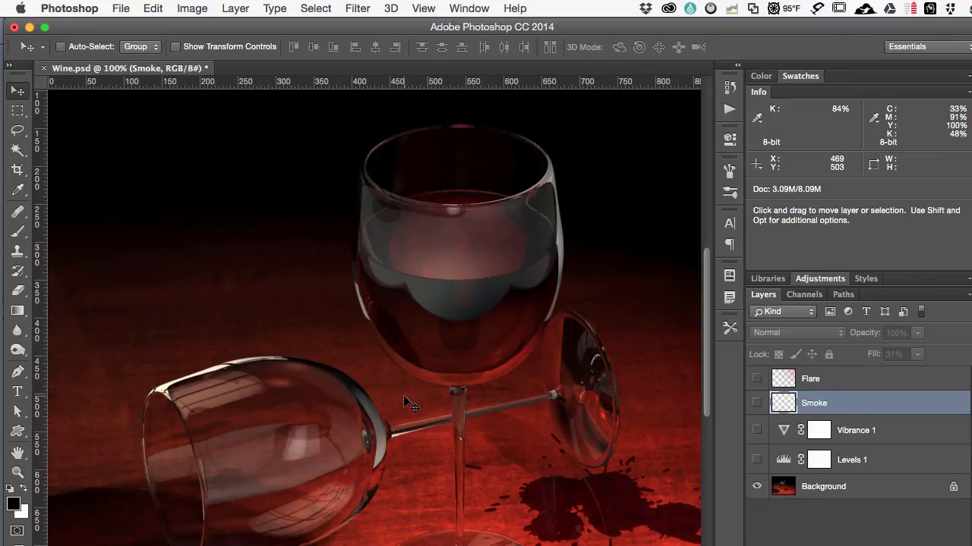
scroll(408, 402, down, 5)
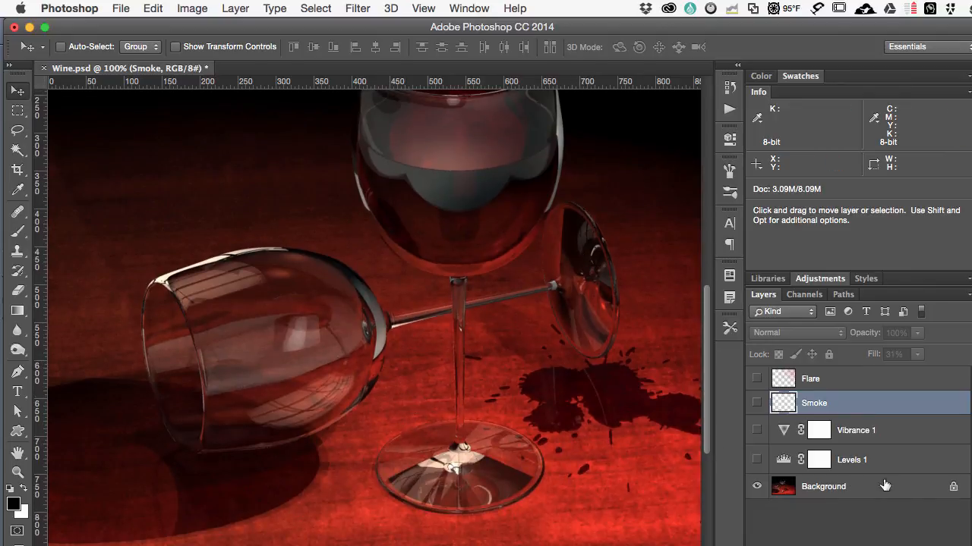
click(755, 460)
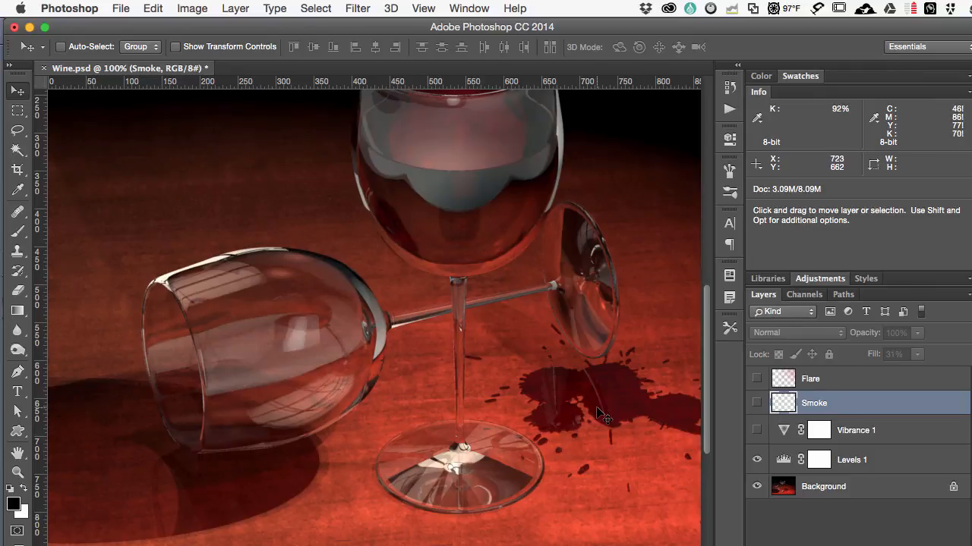
scroll(600, 417, up, 3)
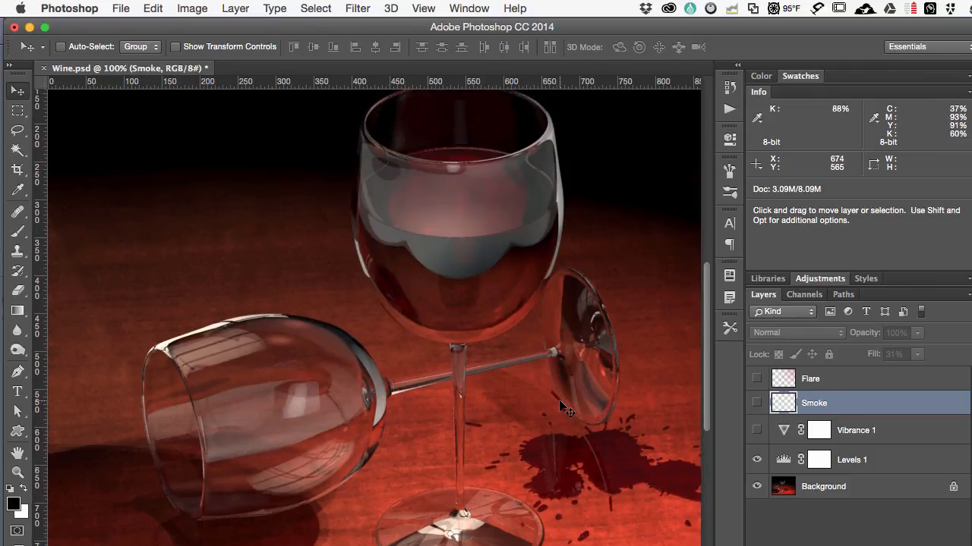
scroll(558, 399, right, 5)
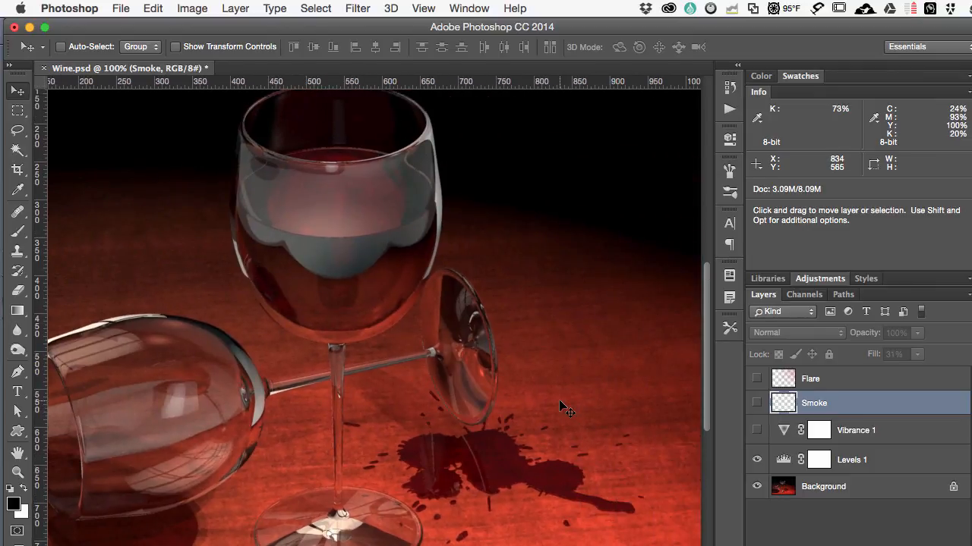